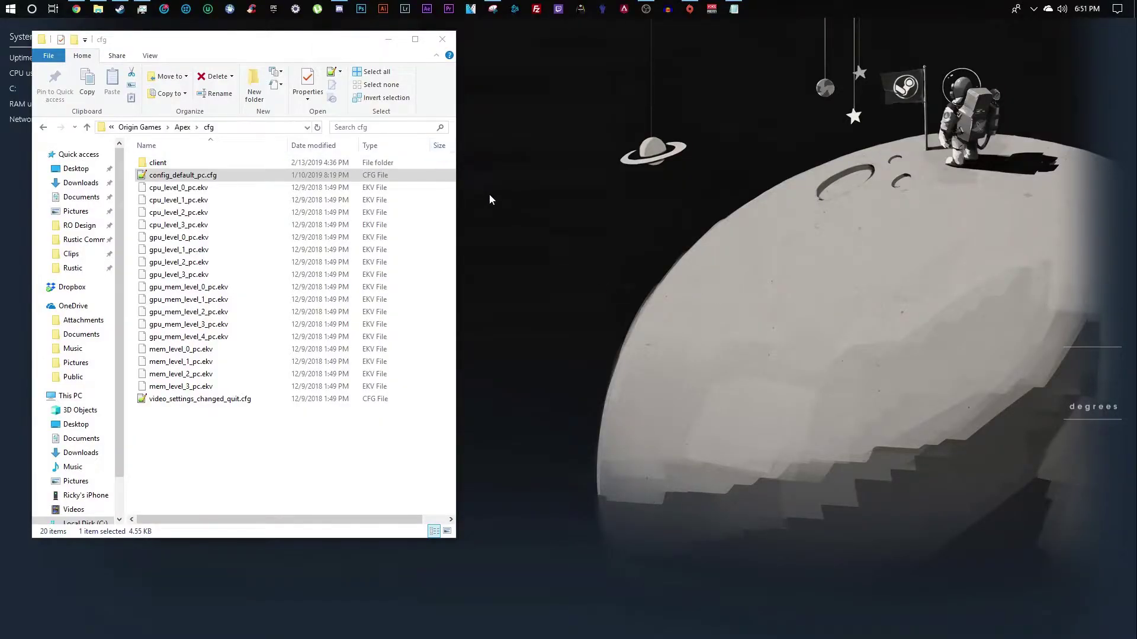
Move the Explorer window right and reopen the Apex cfg folder.
{"action": "left_click_drag", "start_coordinate": [300, 35], "coordinate": [363, 53]}
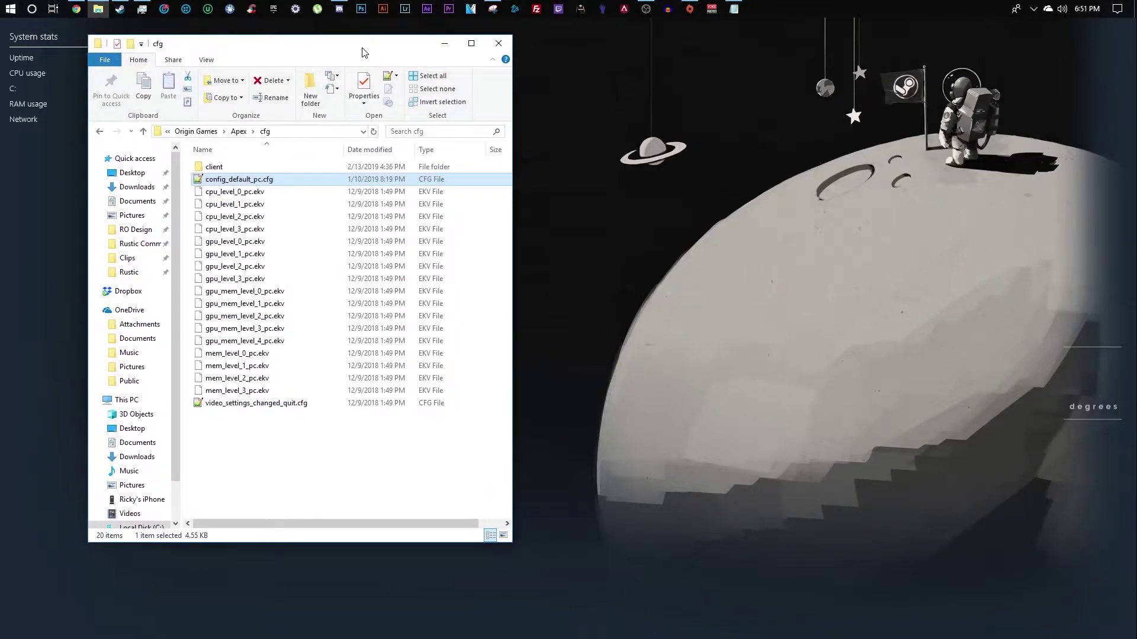
{"action": "left_click_drag", "start_coordinate": [362, 52], "coordinate": [384, 58]}
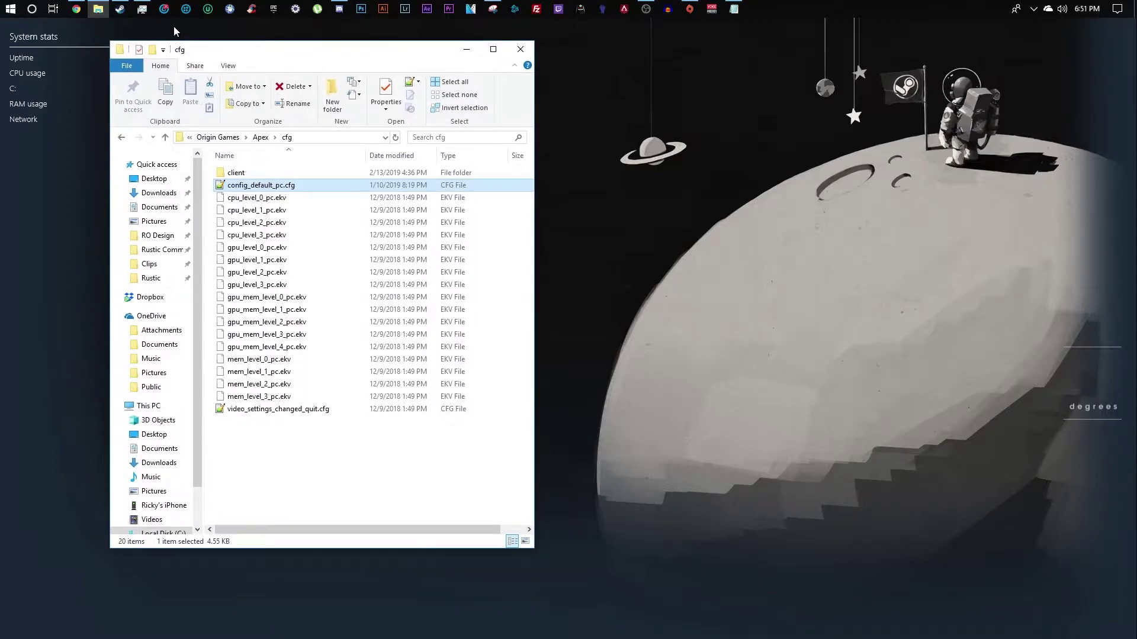
{"action": "left_click_drag", "start_coordinate": [272, 55], "coordinate": [312, 52]}
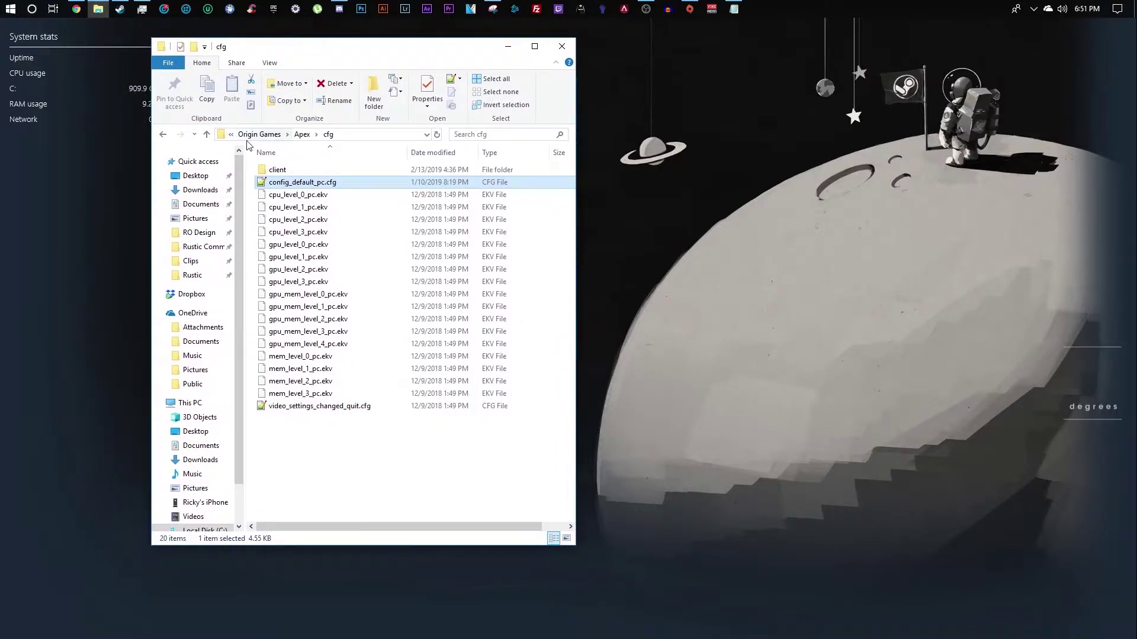
{"action": "left_click", "coordinate": [354, 135]}
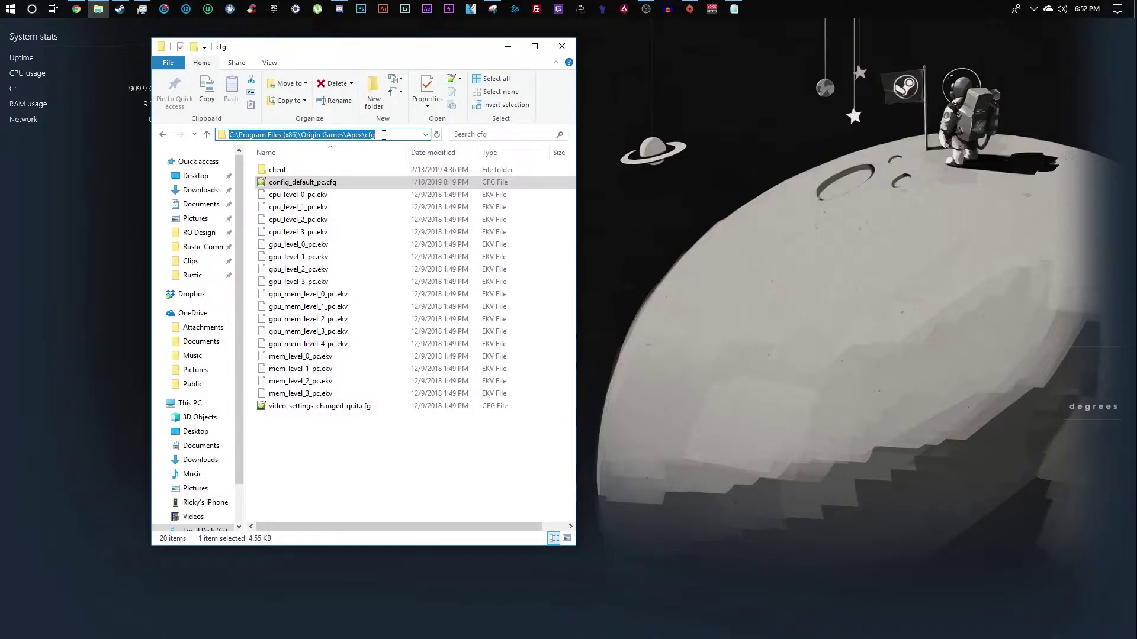
{"action": "left_click", "coordinate": [410, 451]}
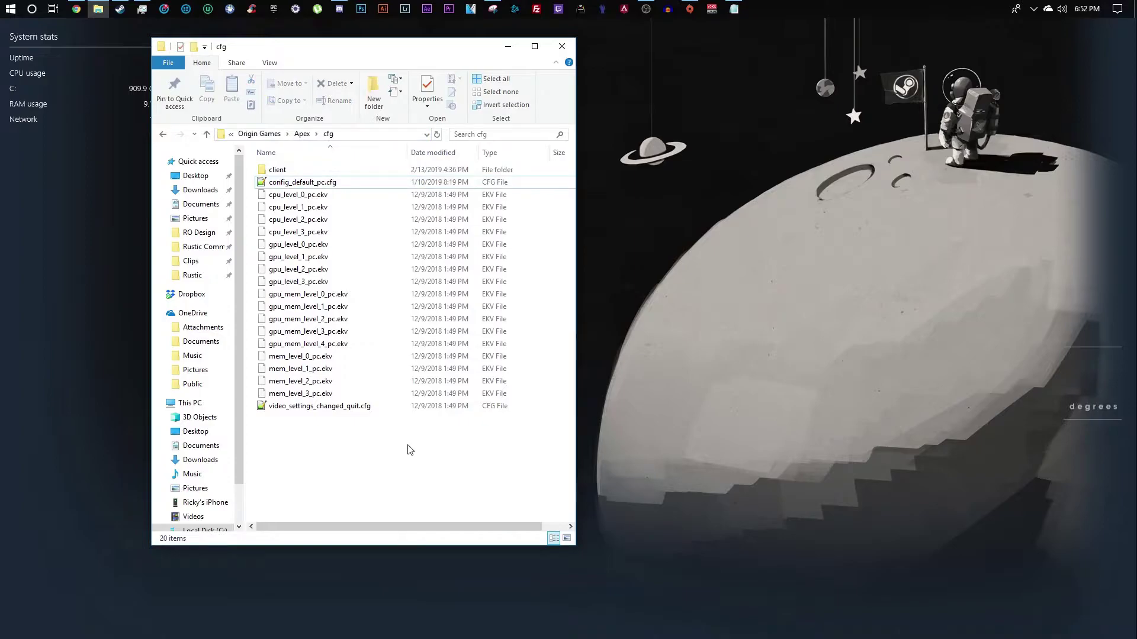
{"action": "left_click", "coordinate": [302, 134]}
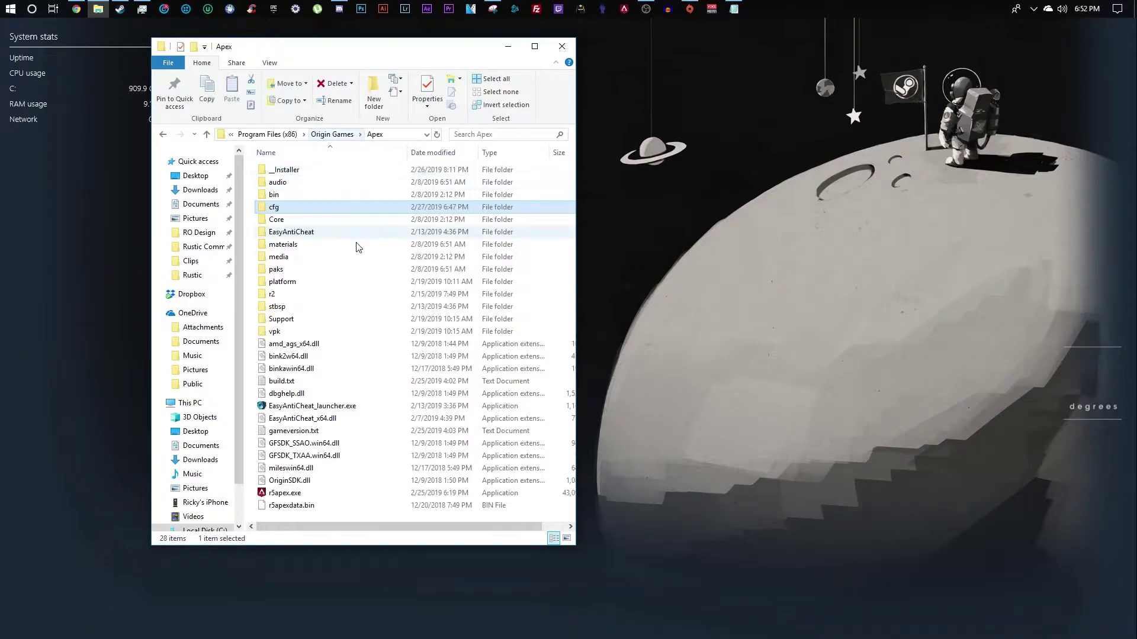
{"action": "double_click", "coordinate": [293, 207]}
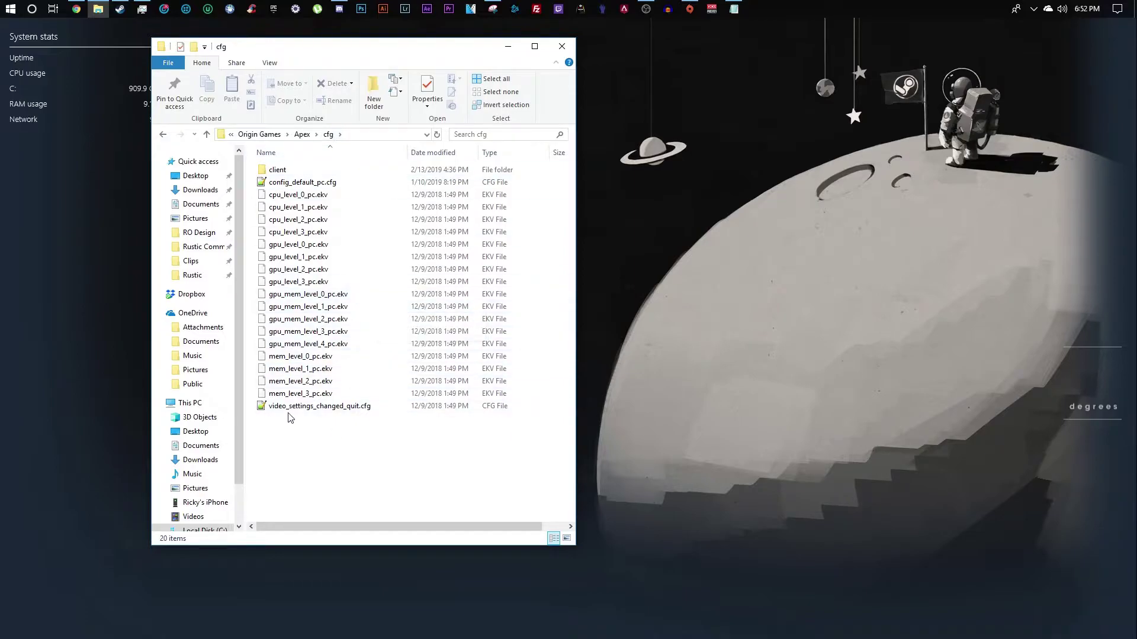
Create a new empty file named autoexec.cfg, accepting the extension change.
{"action": "right_click", "coordinate": [293, 433]}
{"action": "right_click", "coordinate": [277, 433]}
{"action": "mouse_move", "coordinate": [304, 591]}
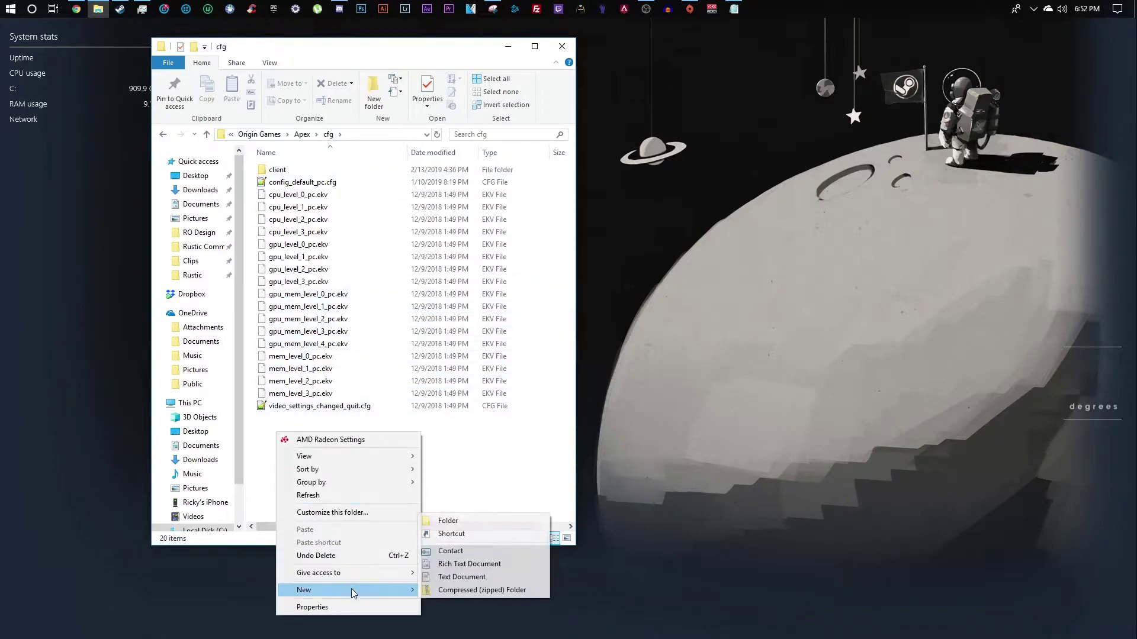
{"action": "left_click", "coordinate": [455, 578]}
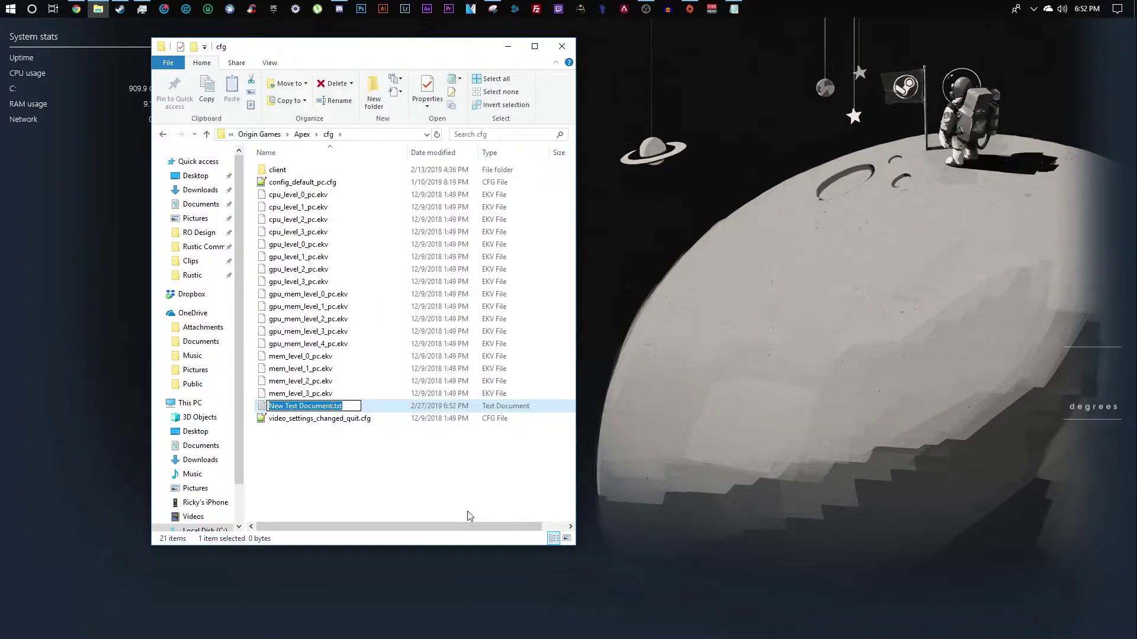
{"action": "key", "text": "BackSpace"}
{"action": "type", "text": "autoe"}
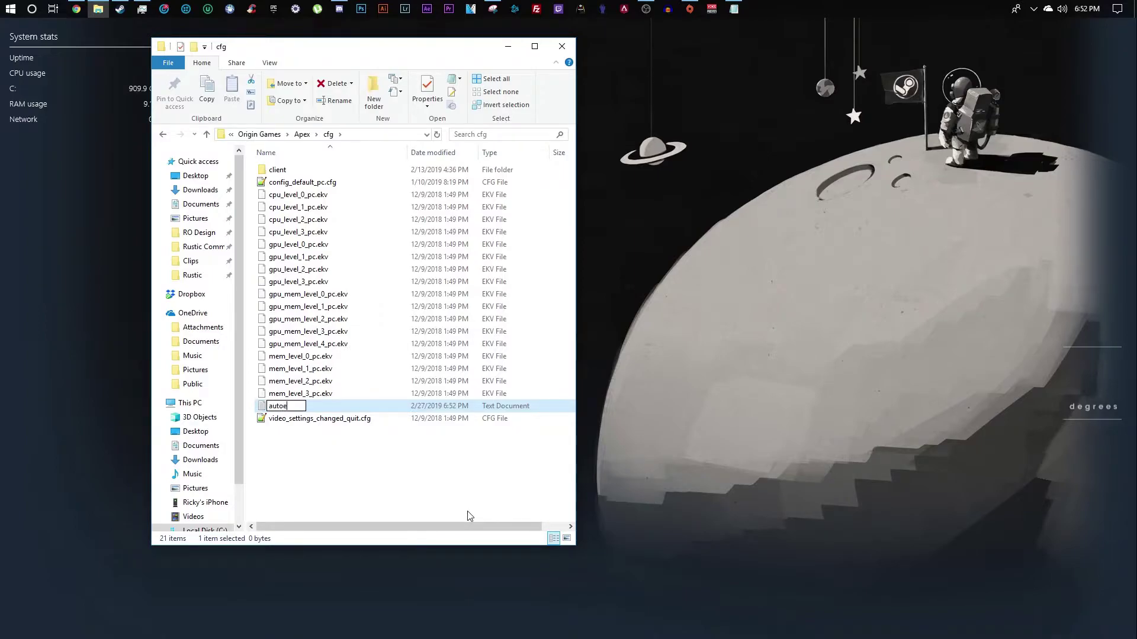
{"action": "type", "text": "xec.cfg"}
{"action": "key", "text": "Return"}
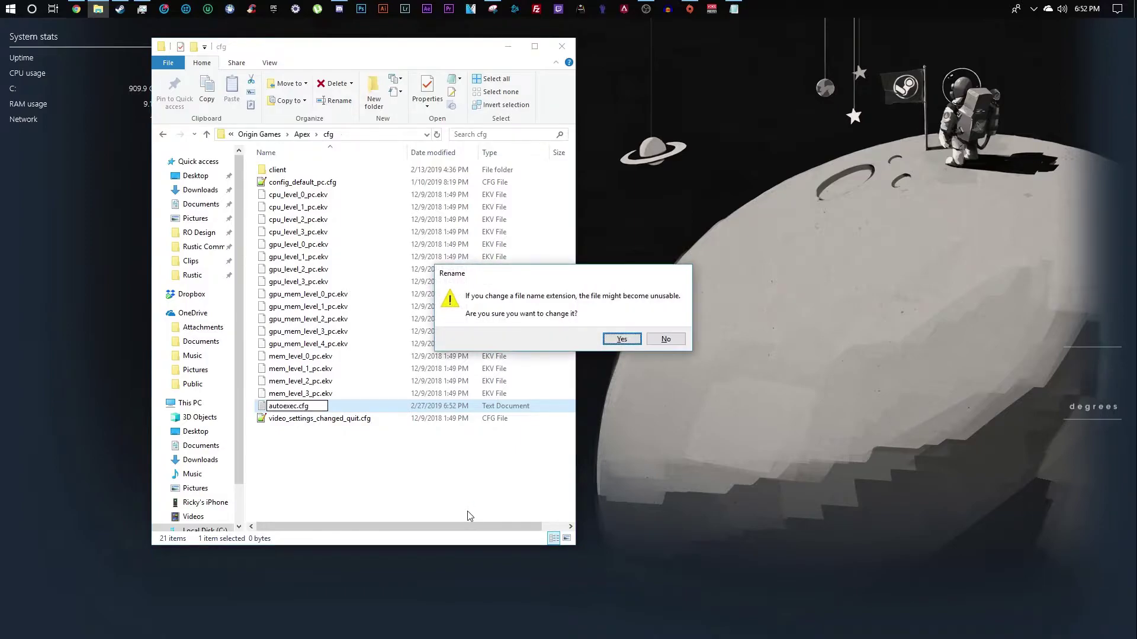
{"action": "key", "text": "Return"}
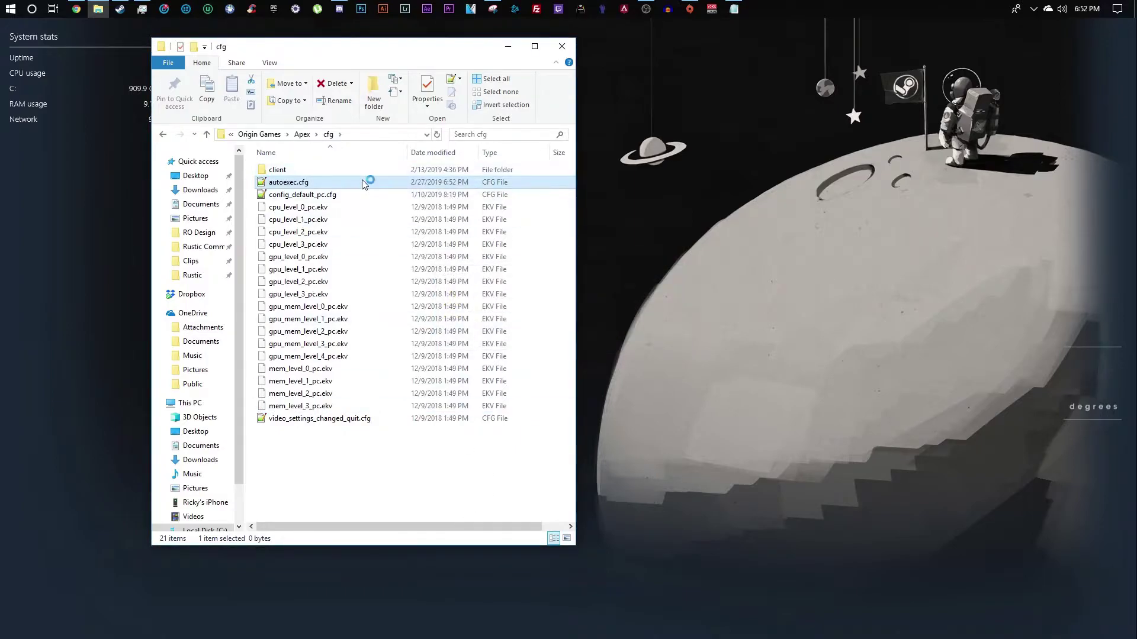
Open autoexec.cfg in Notepad++ and close all other tabs without saving them.
{"action": "double_click", "coordinate": [363, 183]}
{"action": "double_click", "coordinate": [368, 28]}
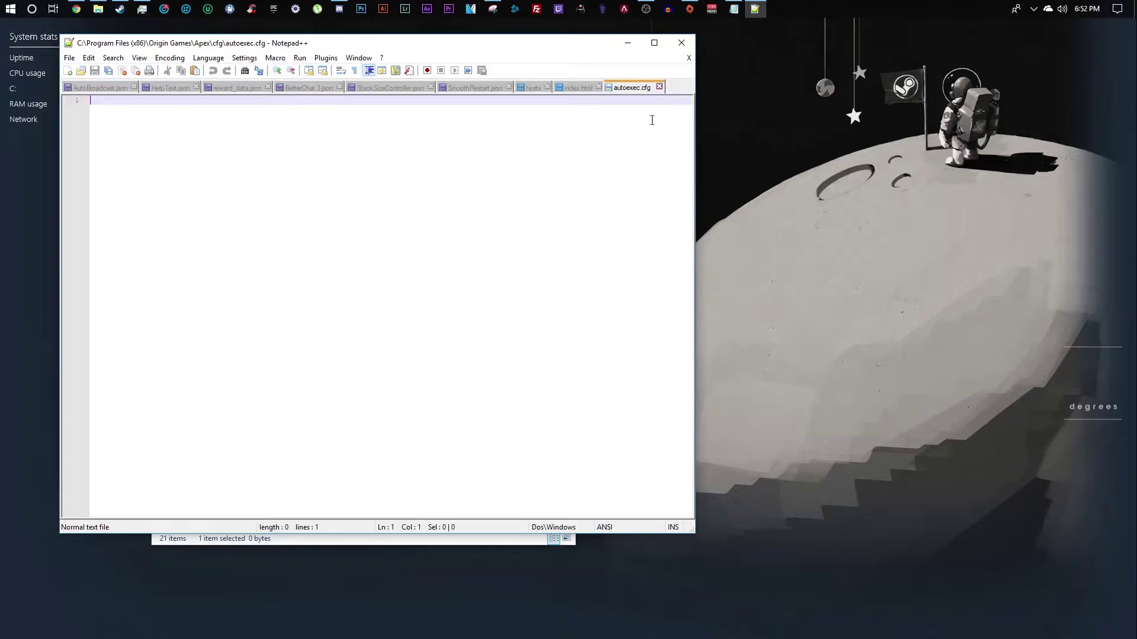
{"action": "right_click", "coordinate": [617, 90]}
{"action": "left_click", "coordinate": [657, 110]}
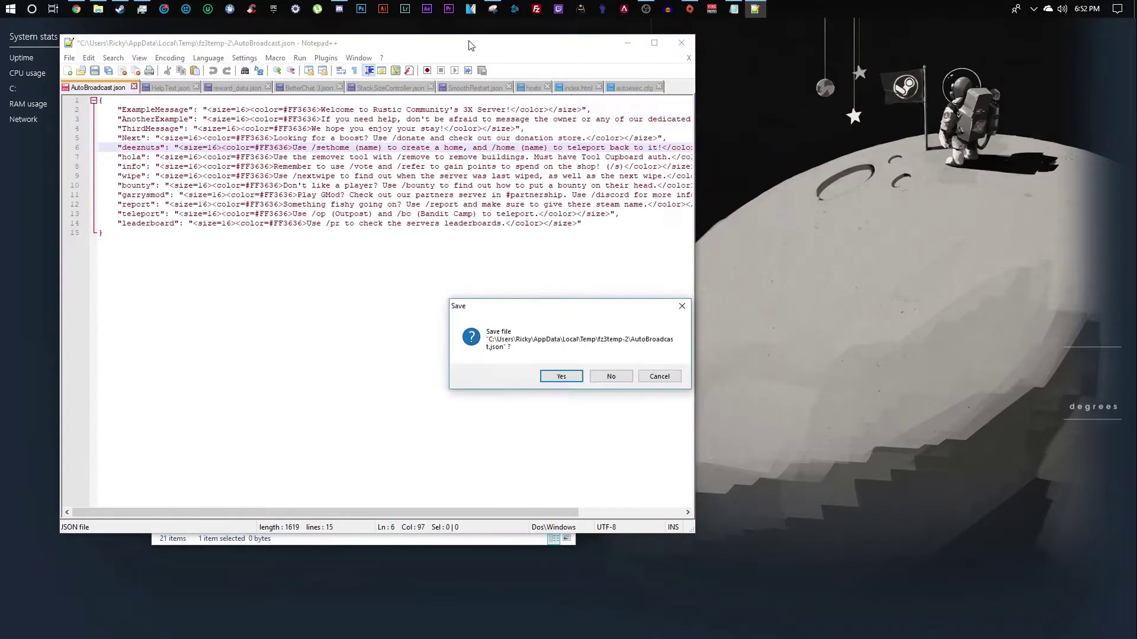
{"action": "left_click", "coordinate": [608, 379]}
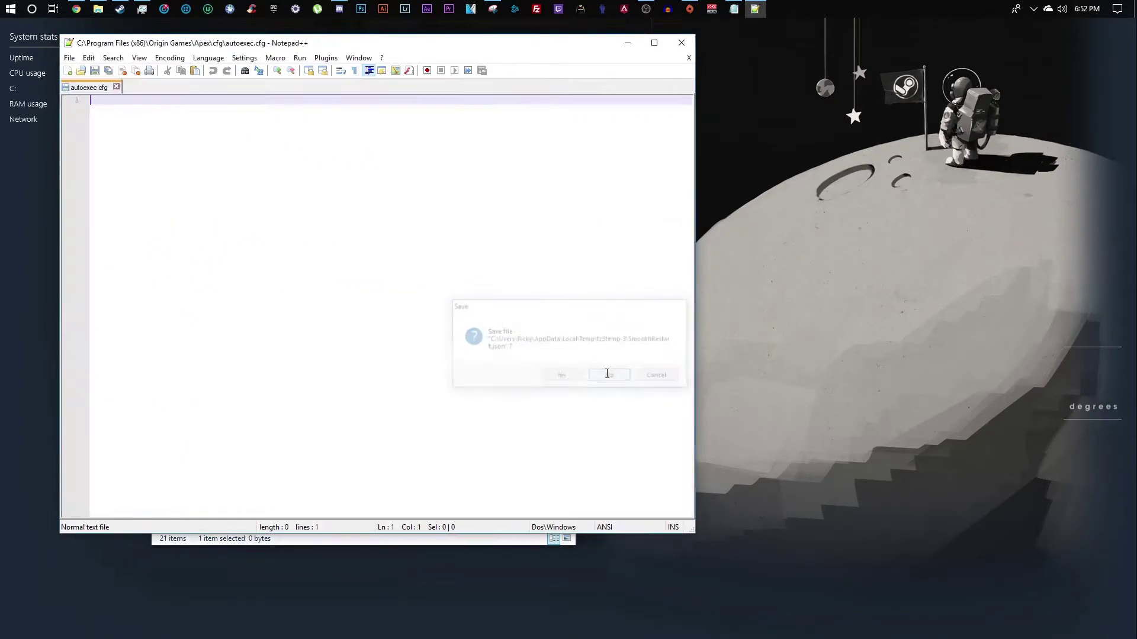
{"action": "left_click", "coordinate": [606, 371]}
Paste the four config lines, trim trailing spaces, save, and close Notepad++.
{"action": "left_click_drag", "start_coordinate": [233, 48], "coordinate": [635, 57]}
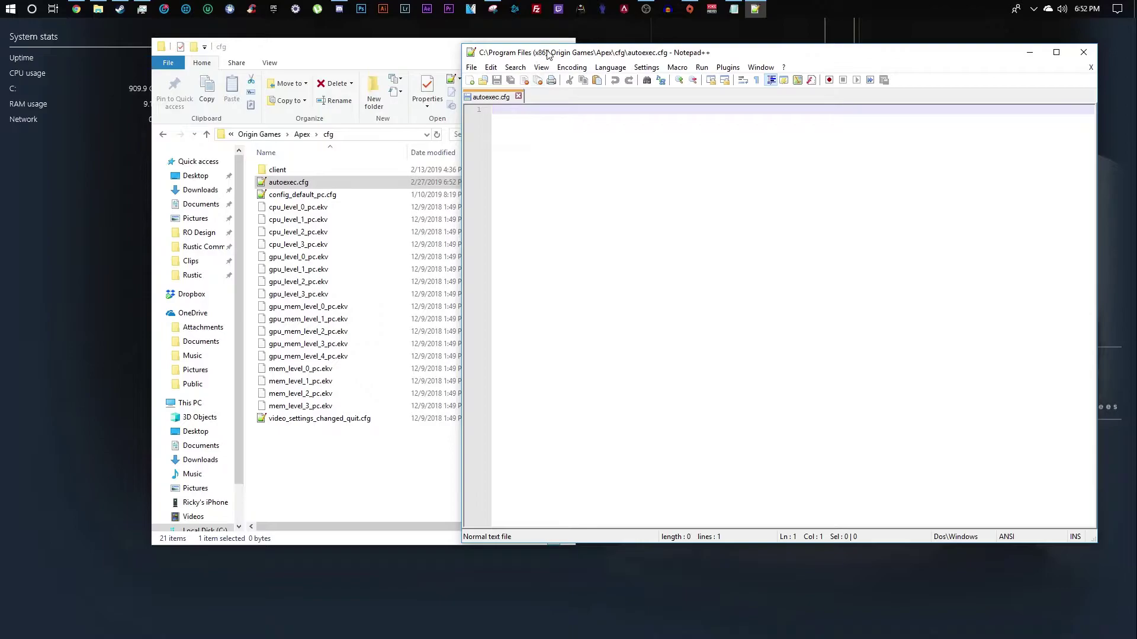
{"action": "left_click_drag", "start_coordinate": [543, 54], "coordinate": [421, 55]}
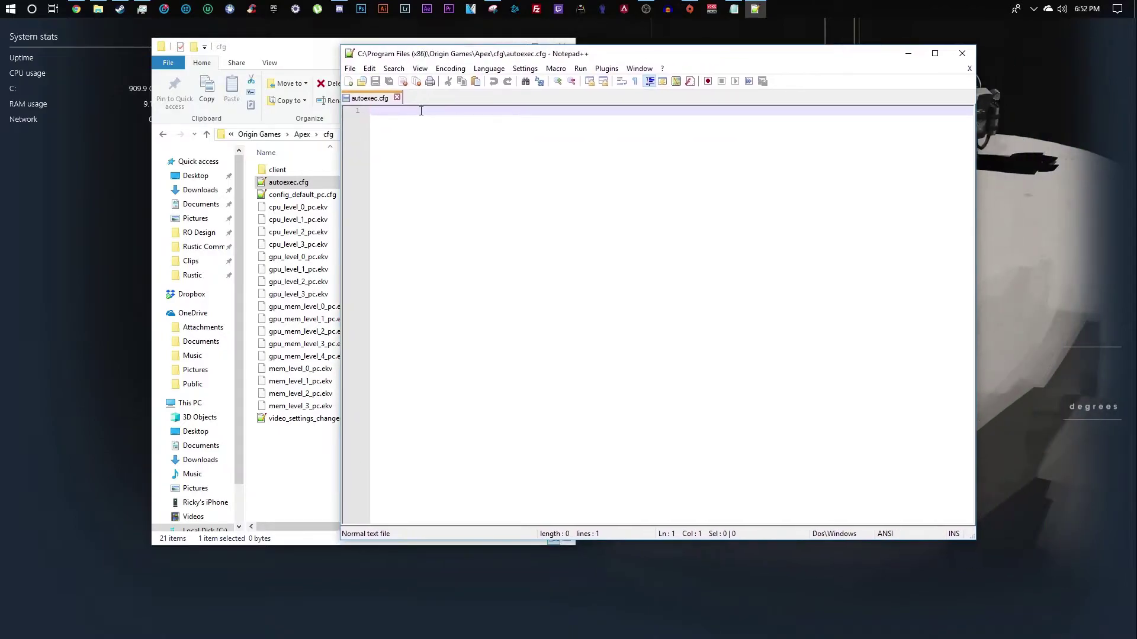
{"action": "type", "text": "cl_forcepreload 0  mat_compressedtextures 1  cl_ragdoll_collide 0  fps_max 0"}
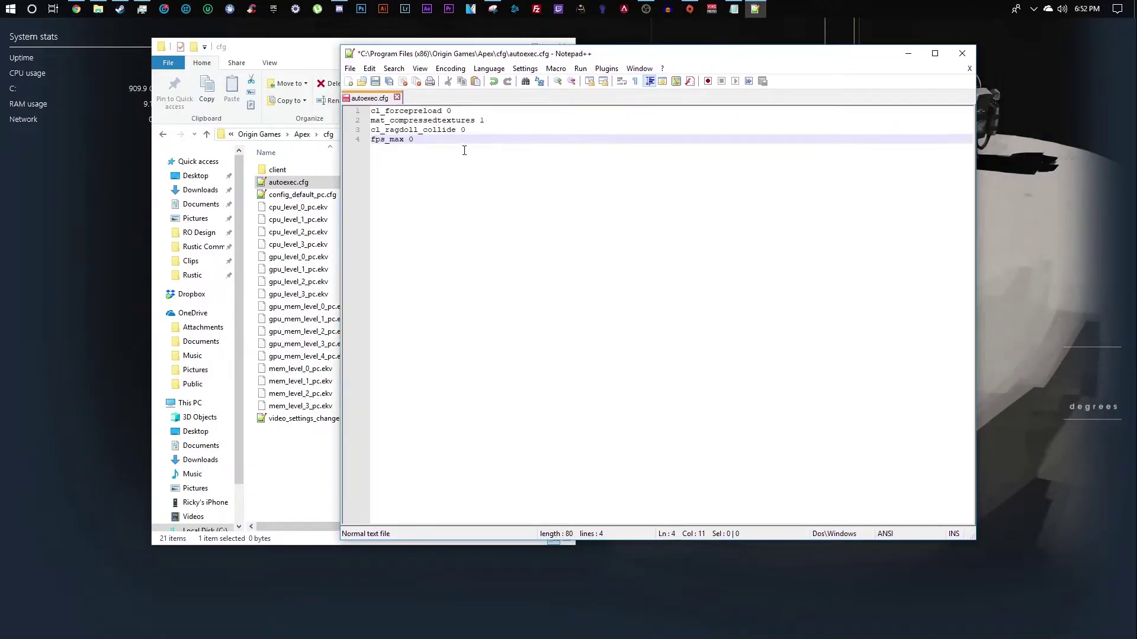
{"action": "left_click", "coordinate": [473, 124]}
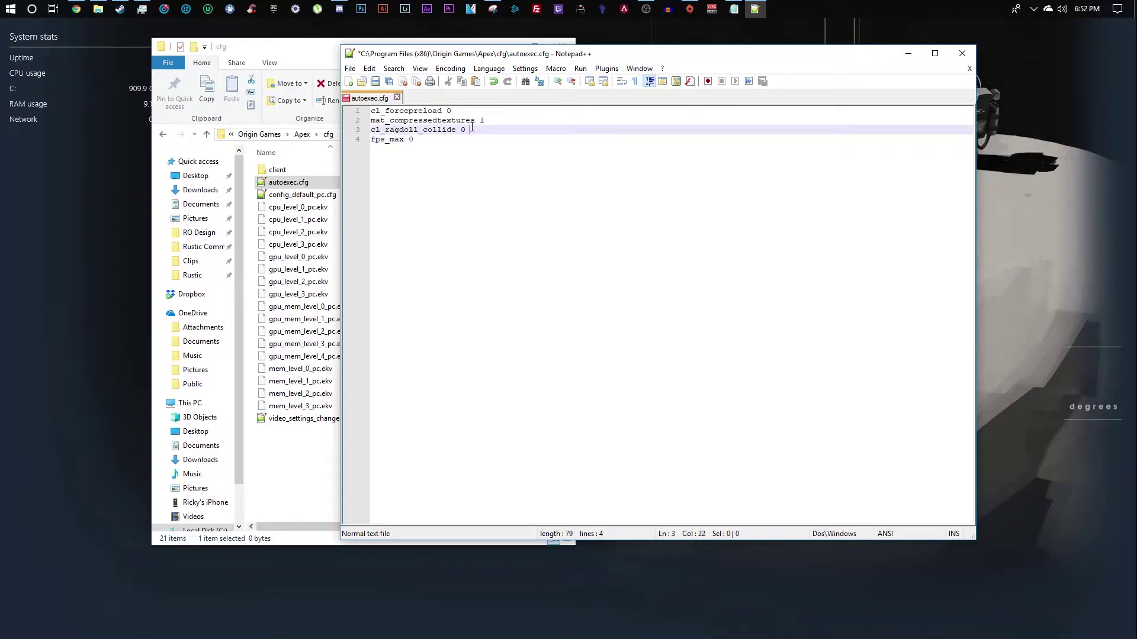
{"action": "key", "text": "BackSpace"}
{"action": "left_click_drag", "start_coordinate": [444, 53], "coordinate": [524, 51]}
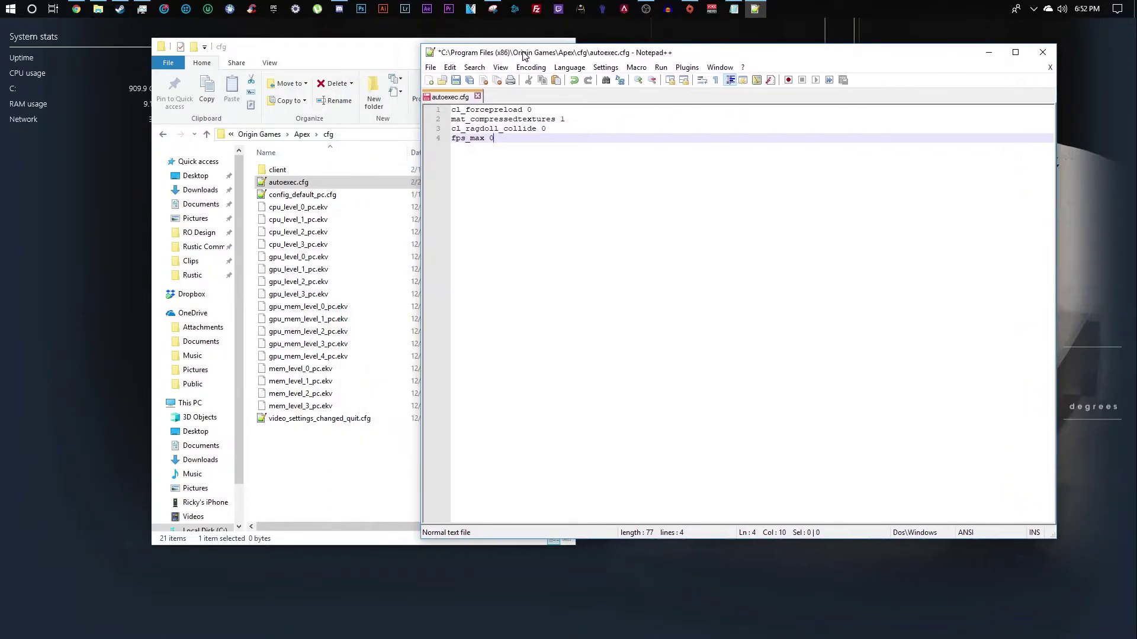
{"action": "left_click", "coordinate": [457, 81]}
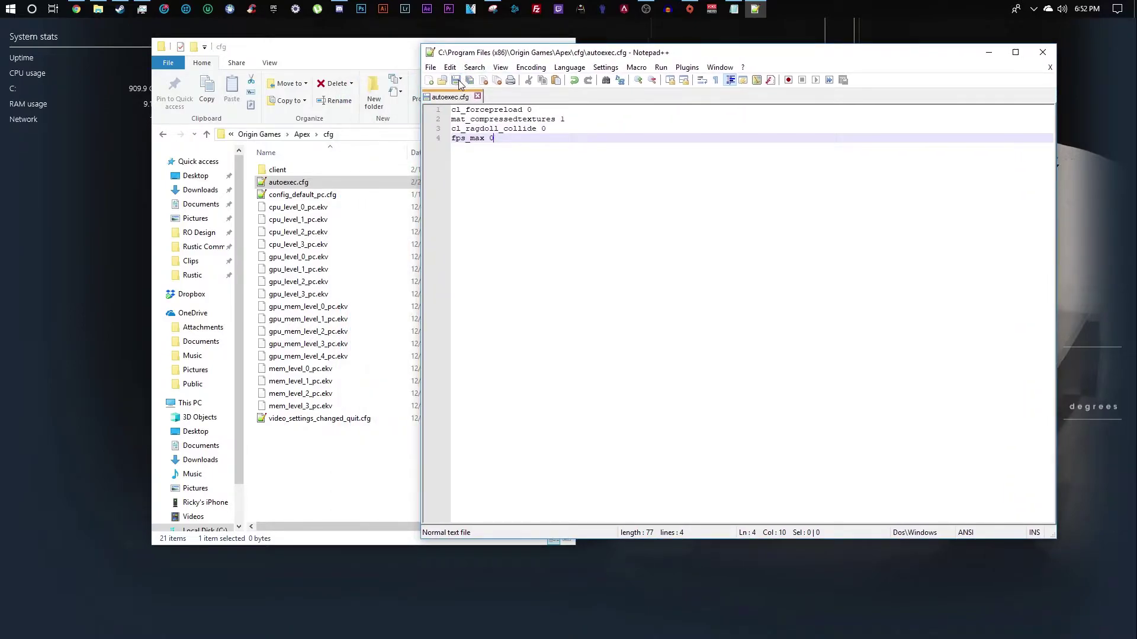
{"action": "left_click", "coordinate": [1042, 51]}
{"action": "left_click", "coordinate": [304, 135]}
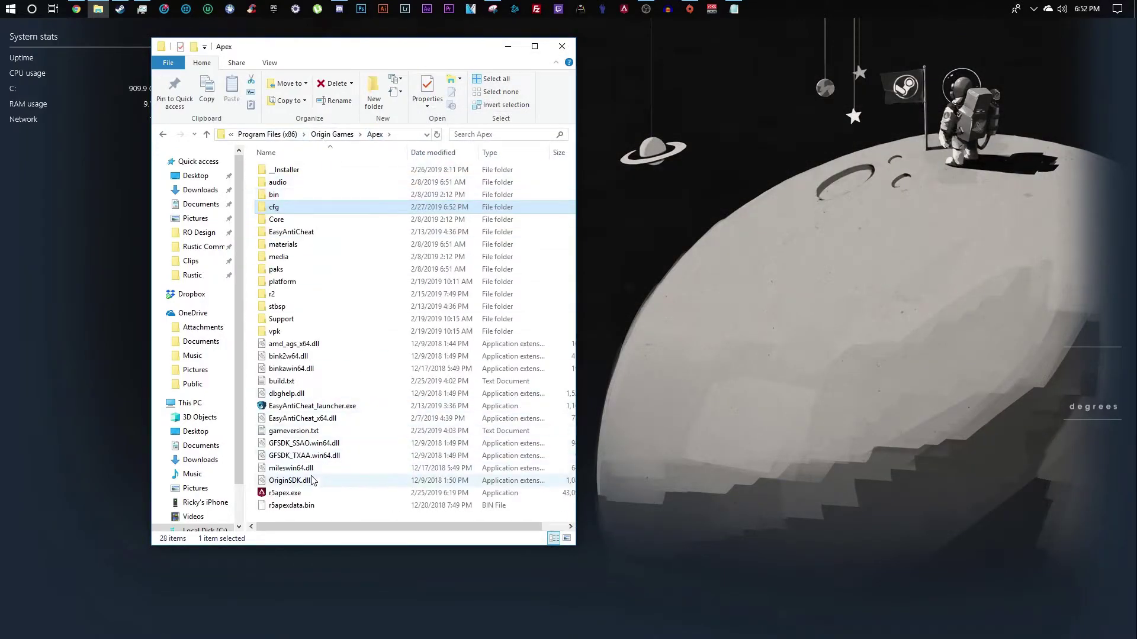
Enable Disable fullscreen optimizations in r5apex.exe's Compatibility properties and apply it.
{"action": "left_click", "coordinate": [290, 496]}
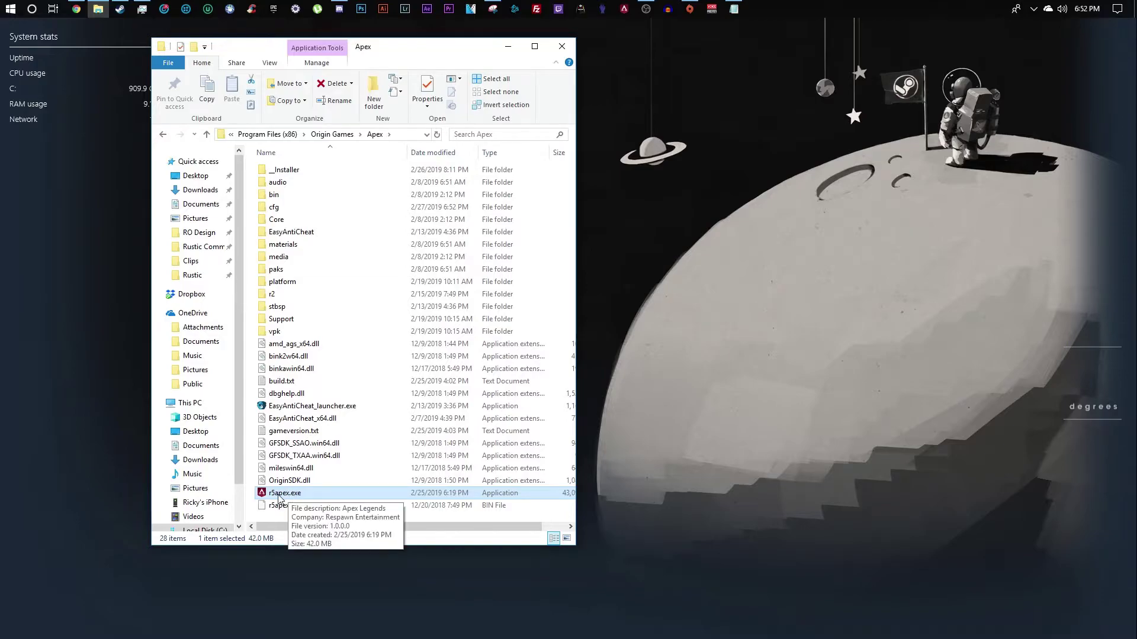
{"action": "right_click", "coordinate": [292, 495]}
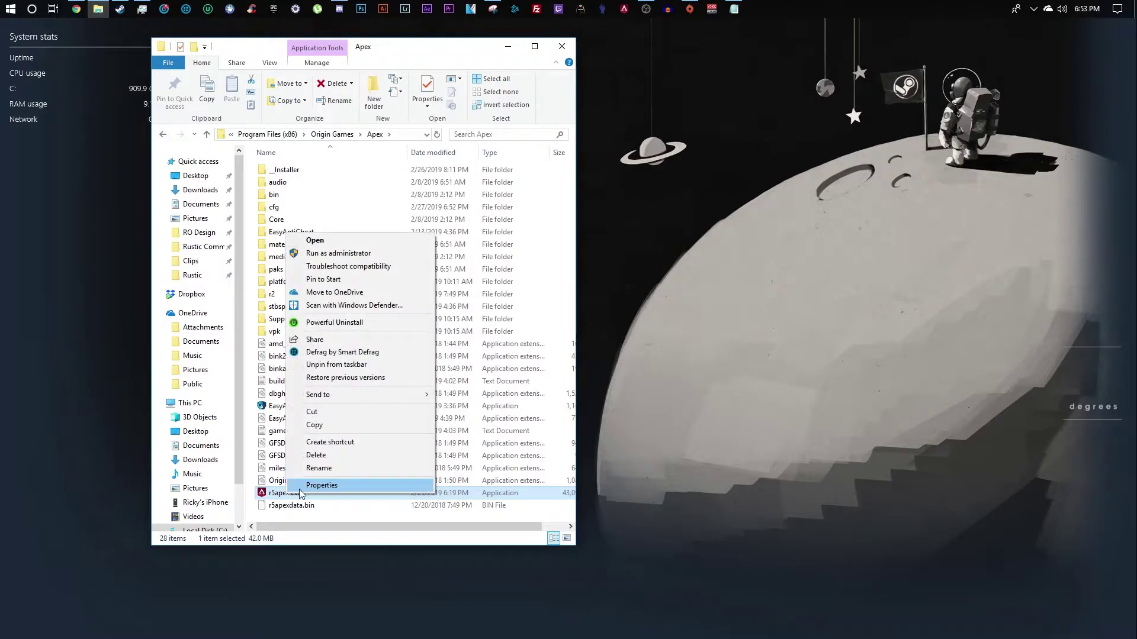
{"action": "left_click", "coordinate": [302, 486]}
{"action": "left_click_drag", "start_coordinate": [402, 405], "coordinate": [437, 171]}
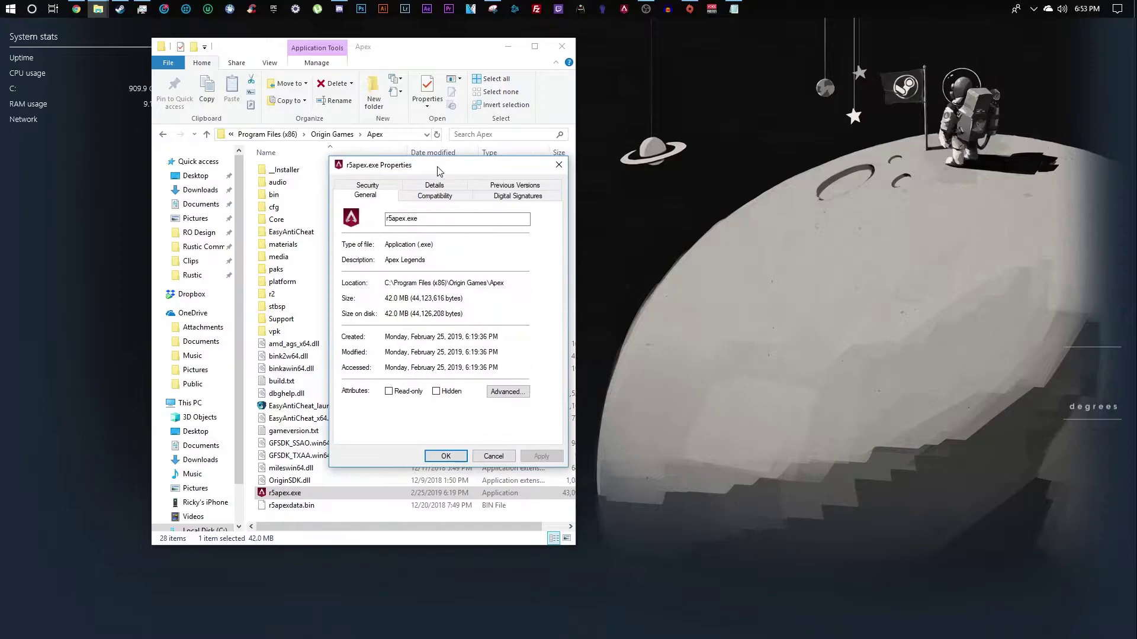
{"action": "left_click", "coordinate": [435, 196]}
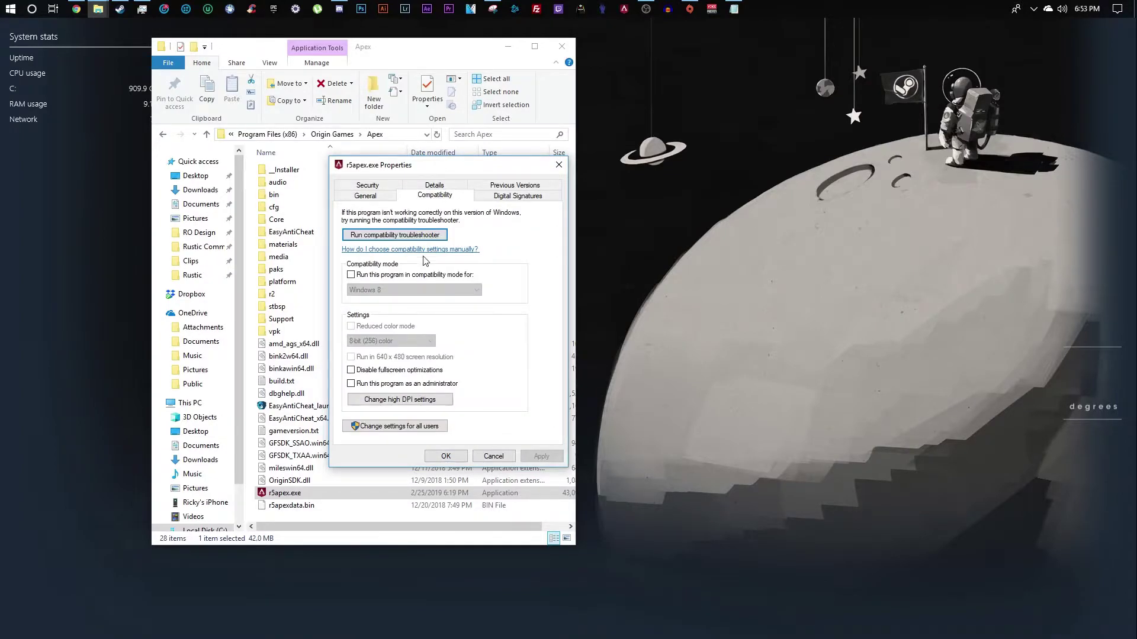
{"action": "left_click", "coordinate": [404, 371]}
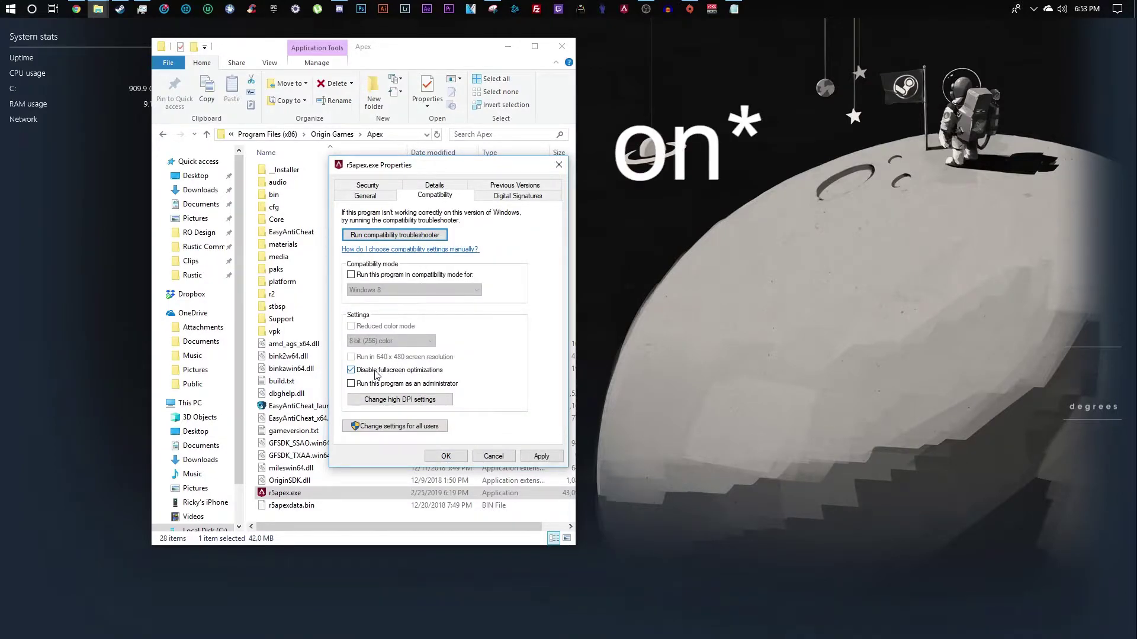
{"action": "left_click", "coordinate": [398, 400]}
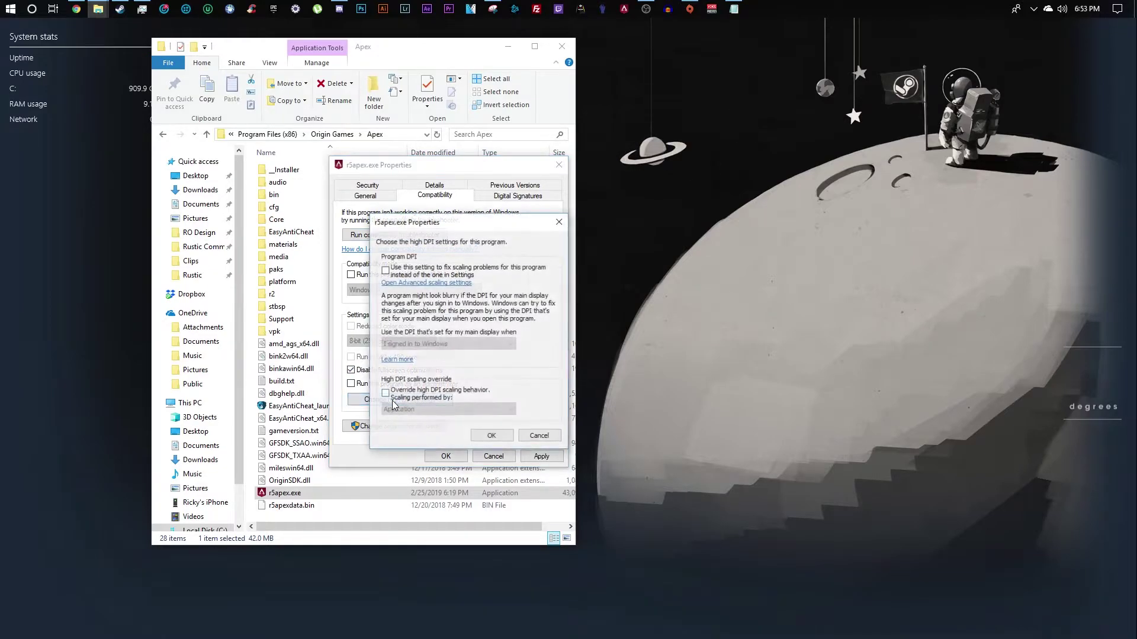
{"action": "left_click", "coordinate": [487, 436]}
{"action": "left_click", "coordinate": [539, 458]}
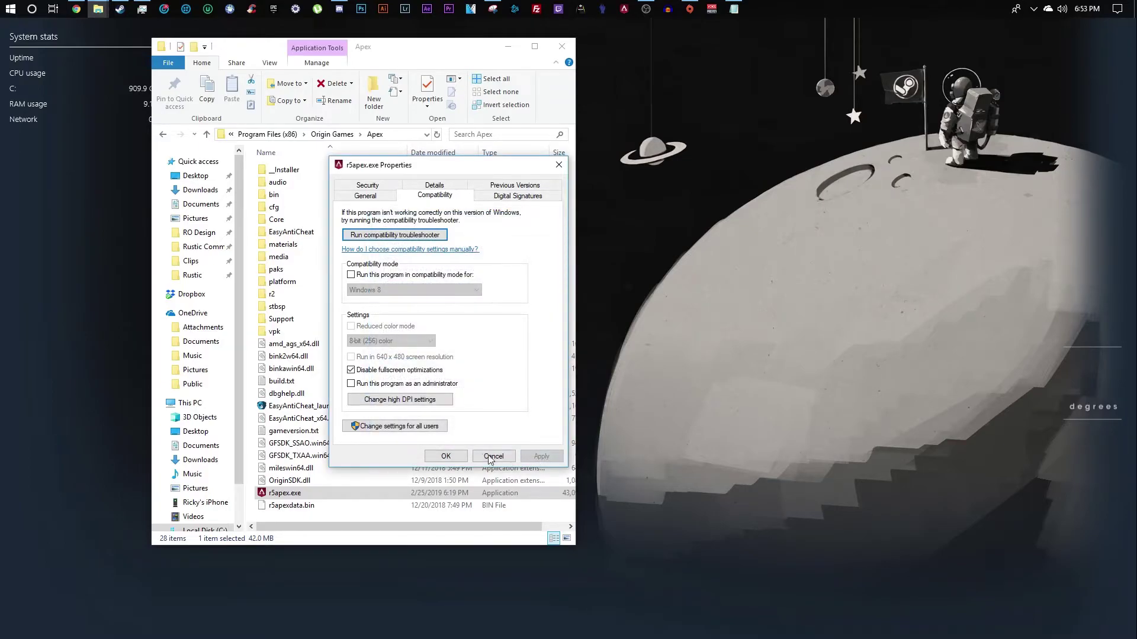
{"action": "left_click", "coordinate": [445, 456]}
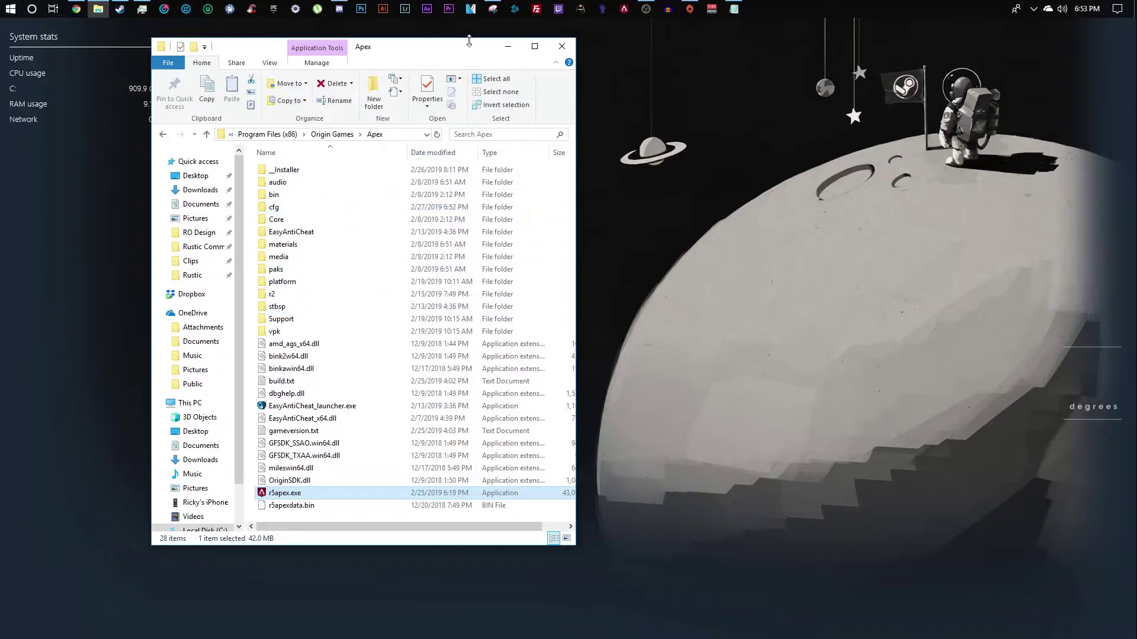
Close the open panels and show Apex Legends' Game Properties on Advanced Launch Options.
{"action": "left_click_drag", "start_coordinate": [471, 45], "coordinate": [477, 47]}
{"action": "left_click", "coordinate": [691, 10]}
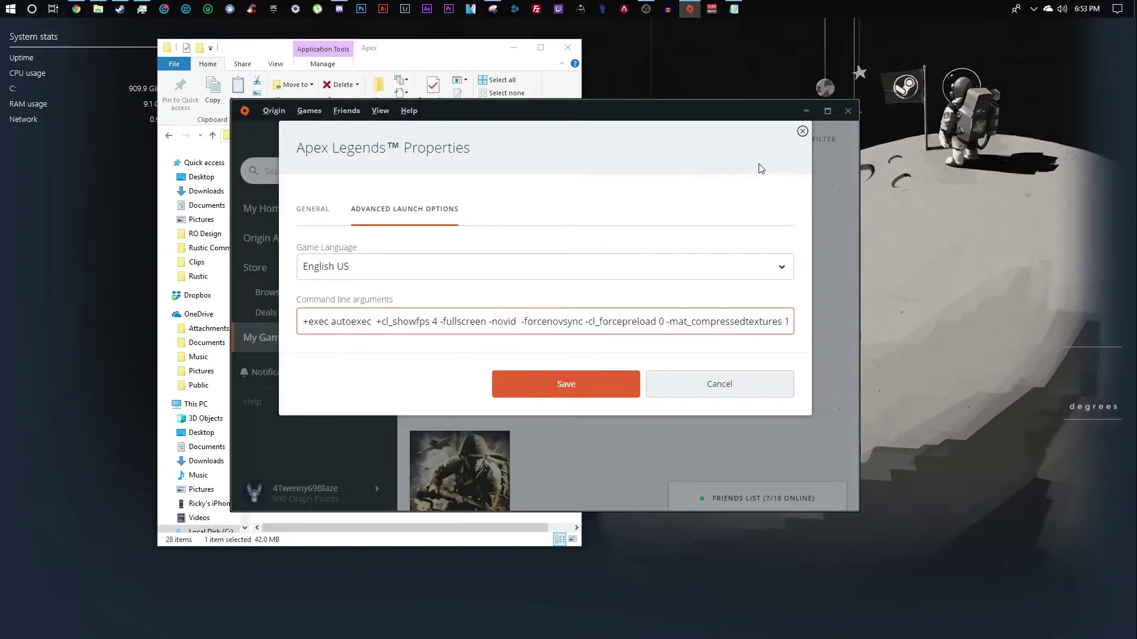
{"action": "left_click", "coordinate": [802, 130]}
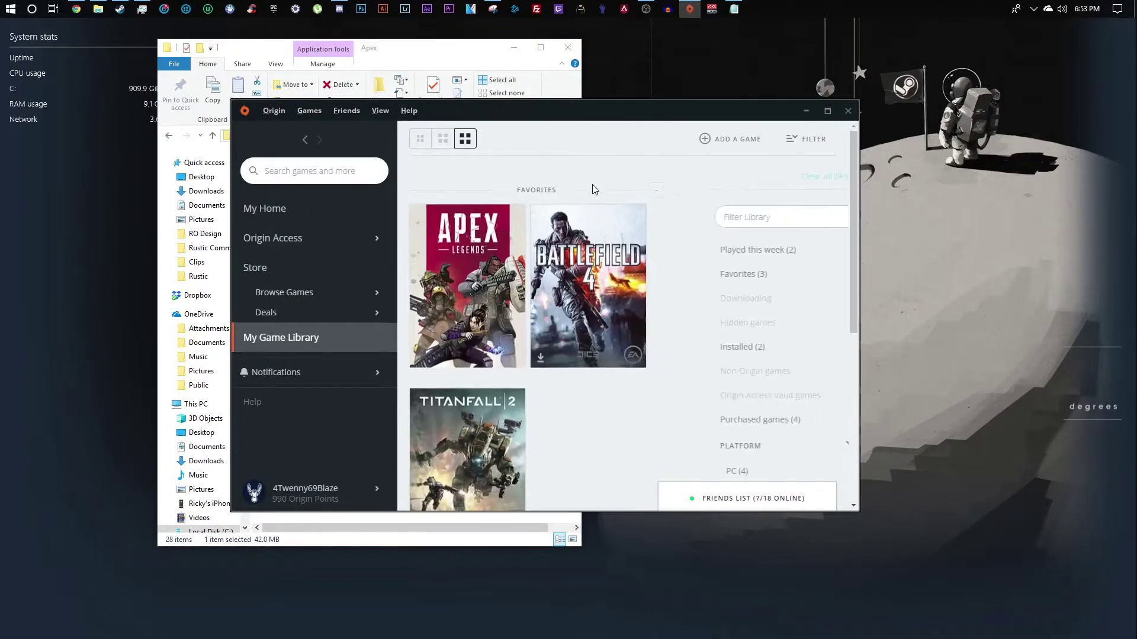
{"action": "left_click", "coordinate": [808, 139]}
{"action": "left_click", "coordinate": [478, 254]}
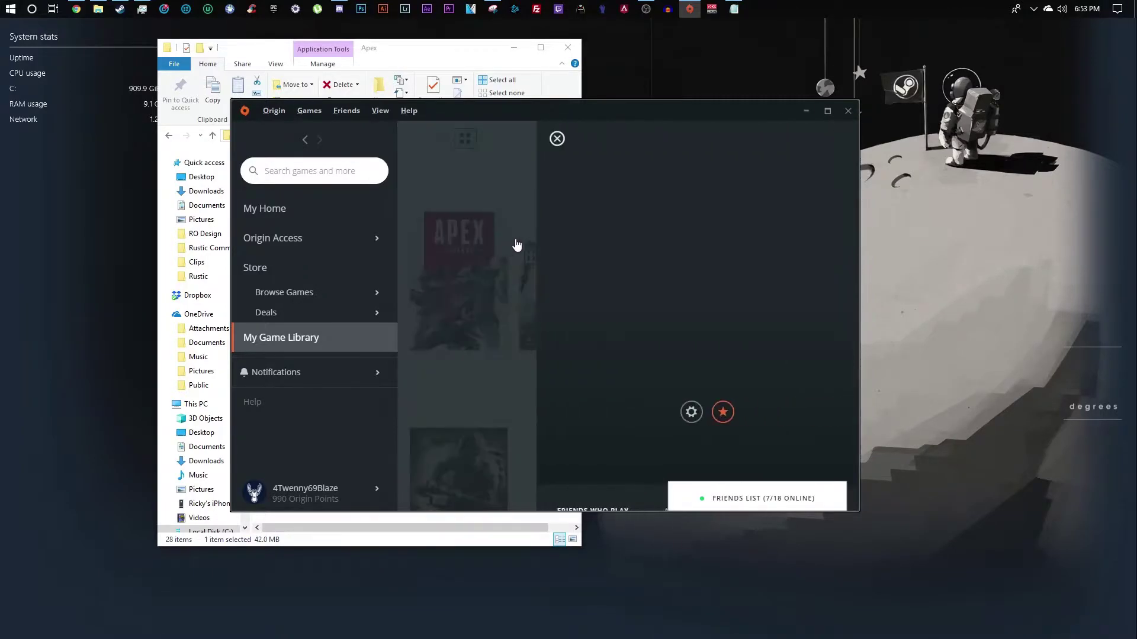
{"action": "left_click", "coordinate": [656, 419]}
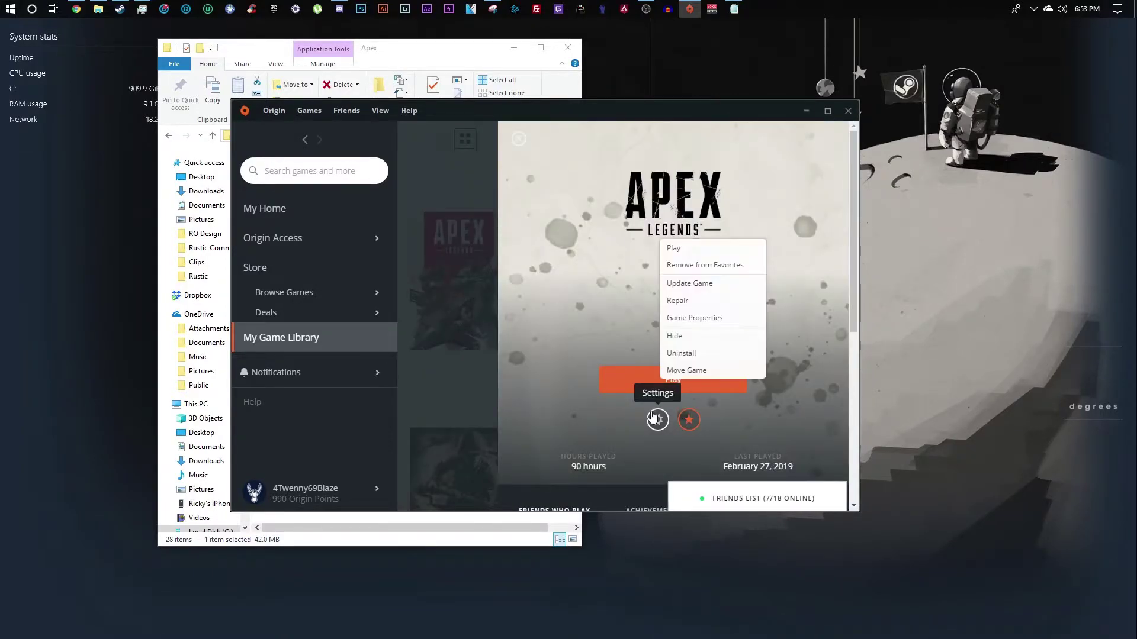
{"action": "left_click", "coordinate": [673, 320]}
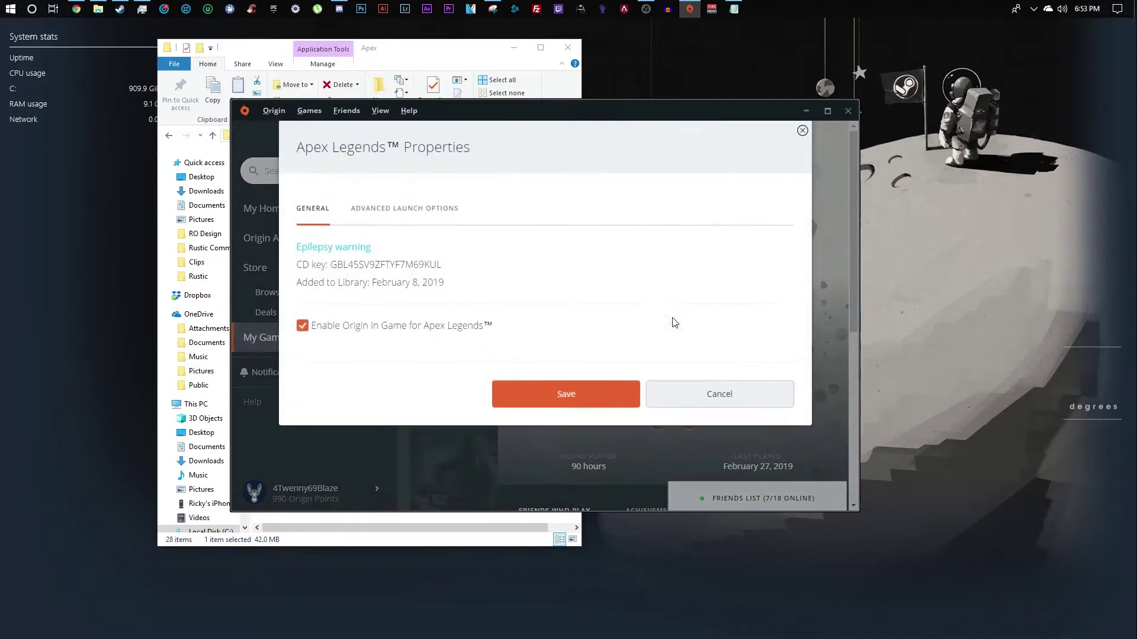
{"action": "left_click", "coordinate": [439, 212]}
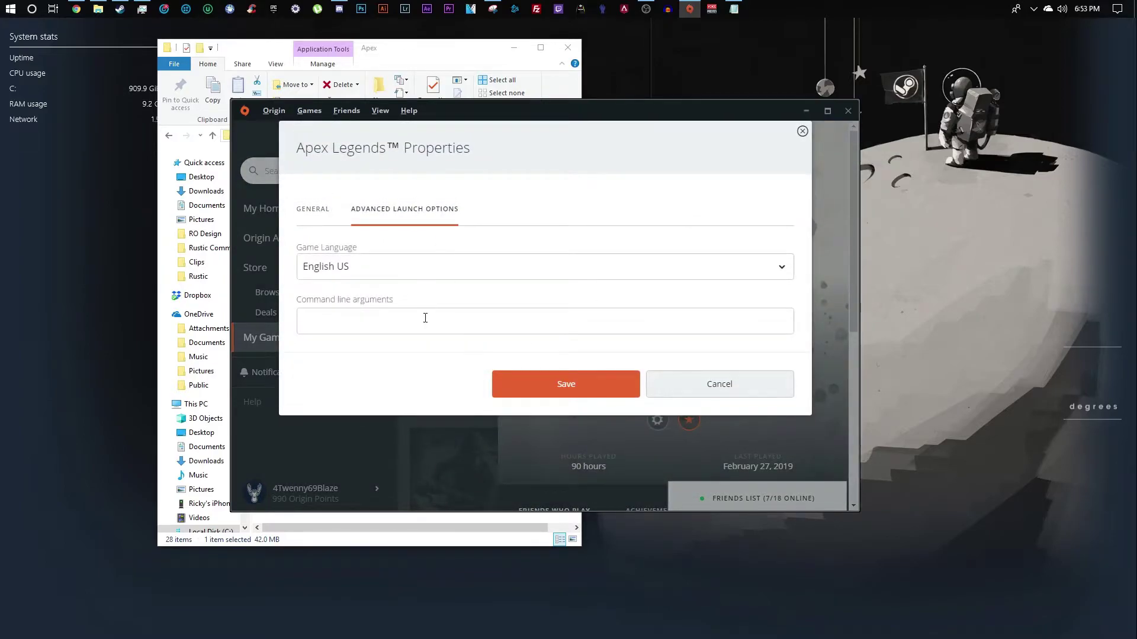
Paste the launch string starting +exec autoexec -high -refresh 60 into the arguments.
{"action": "left_click", "coordinate": [424, 321]}
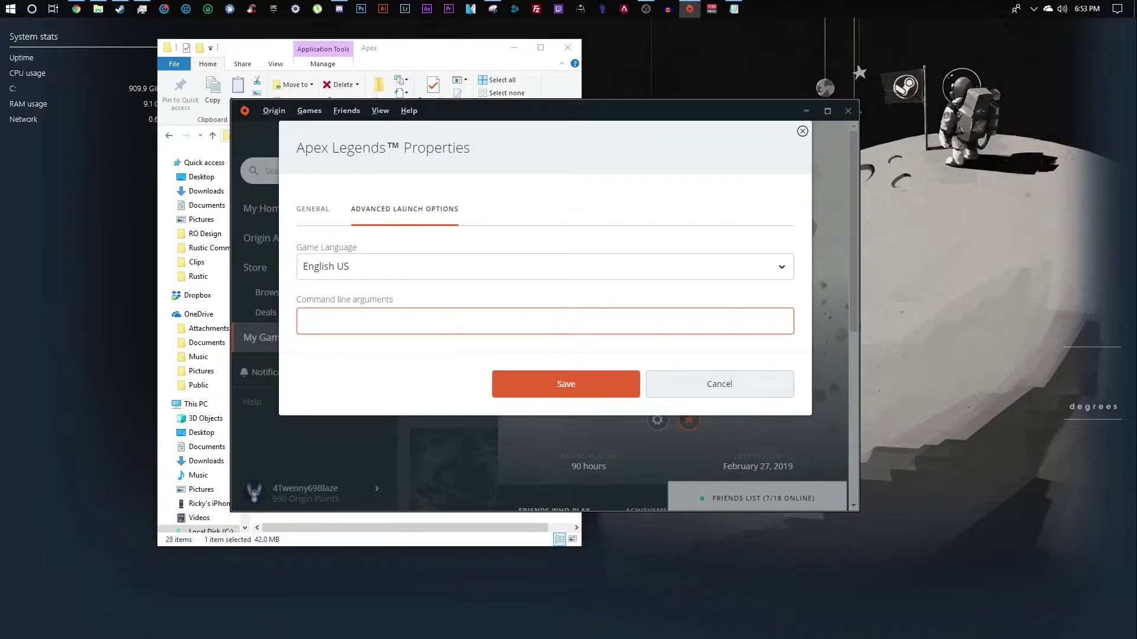
{"action": "key", "text": "ctrl+v"}
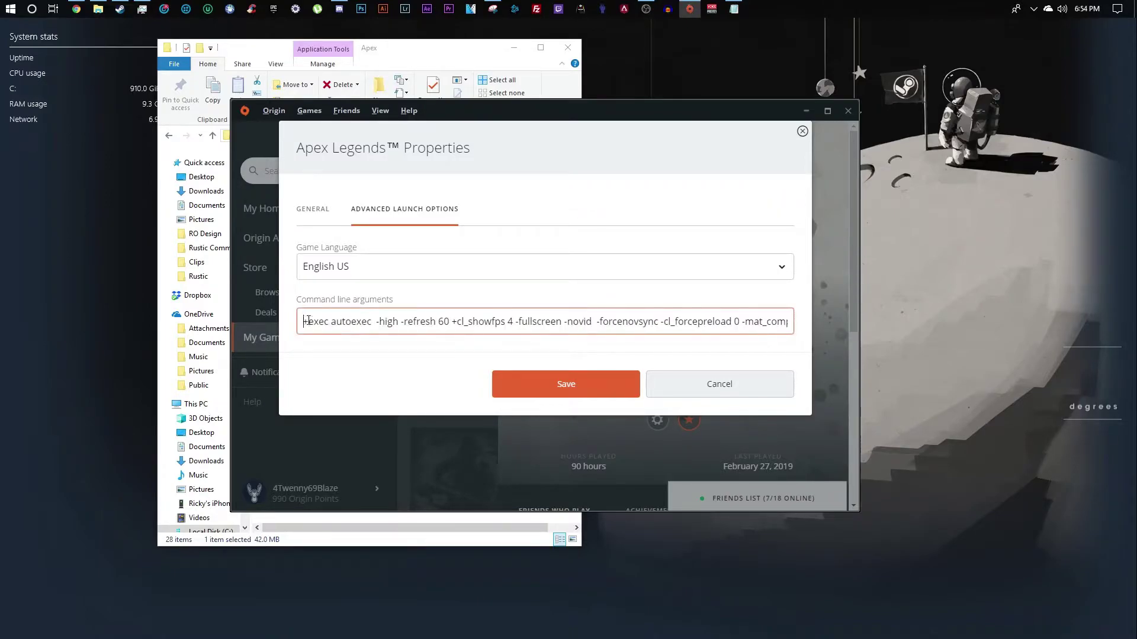
{"action": "mouse_move", "coordinate": [306, 321]}
{"action": "left_mouse_down"}
{"action": "mouse_move", "coordinate": [387, 331]}
{"action": "mouse_move", "coordinate": [351, 312]}
{"action": "left_mouse_up"}
{"action": "left_click", "coordinate": [351, 312]}
Confirm autoexec.cfg is in the cfg folder, then return to Origin.
{"action": "left_click_drag", "start_coordinate": [398, 49], "coordinate": [249, 36]}
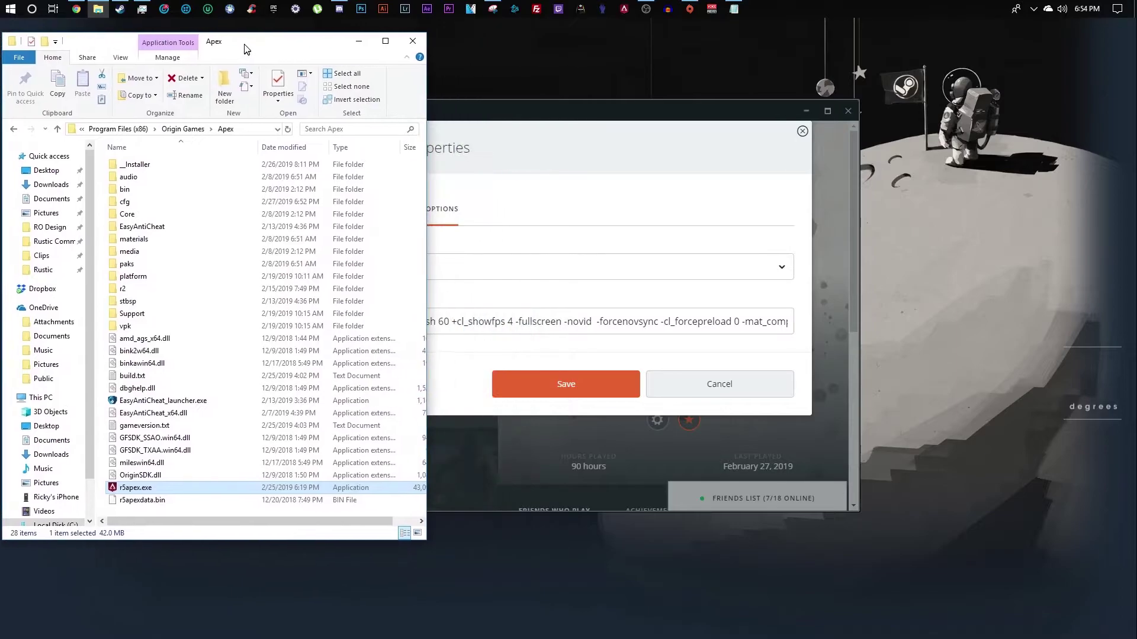
{"action": "double_click", "coordinate": [141, 196]}
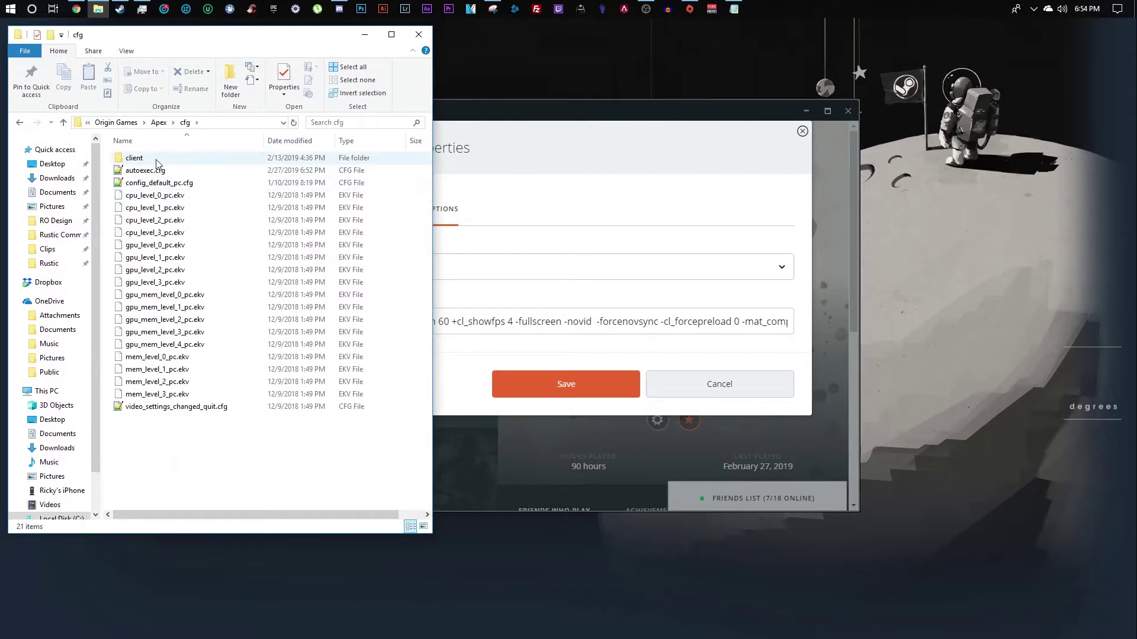
{"action": "left_click", "coordinate": [151, 170]}
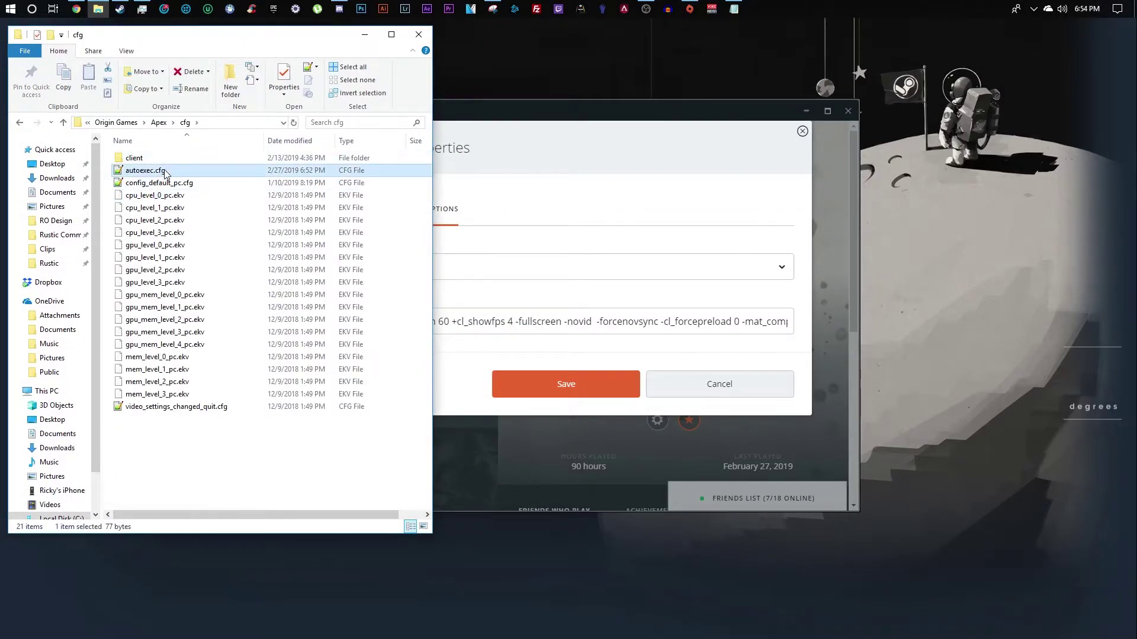
{"action": "left_click", "coordinate": [495, 129]}
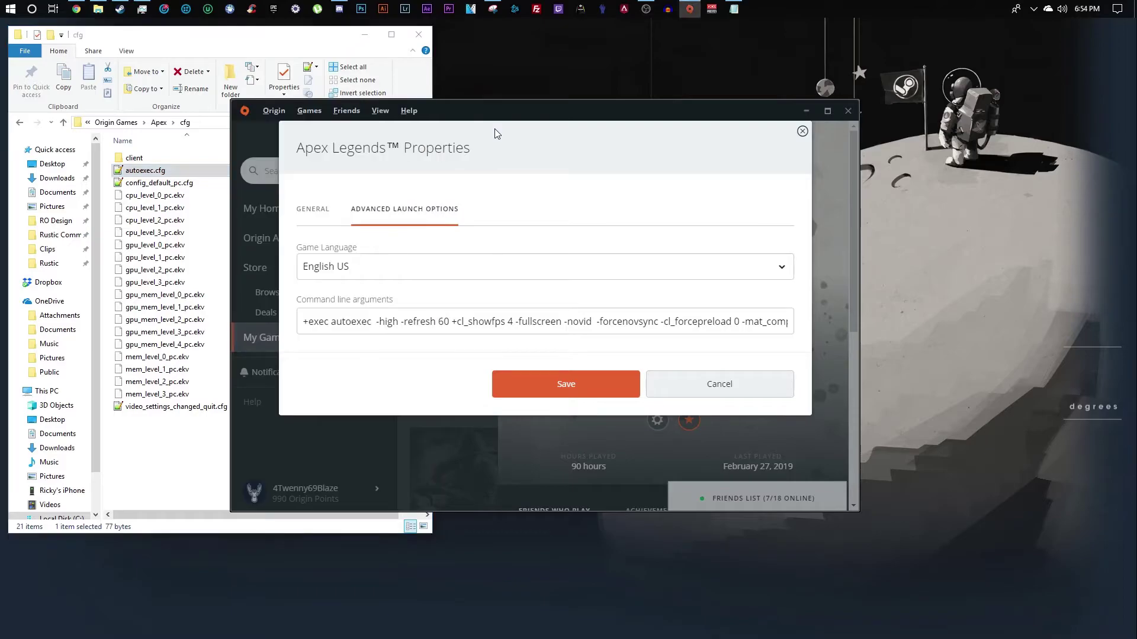
Save Apex Legends' launch arguments, then open Windows Display settings from the desktop.
{"action": "left_click", "coordinate": [376, 322]}
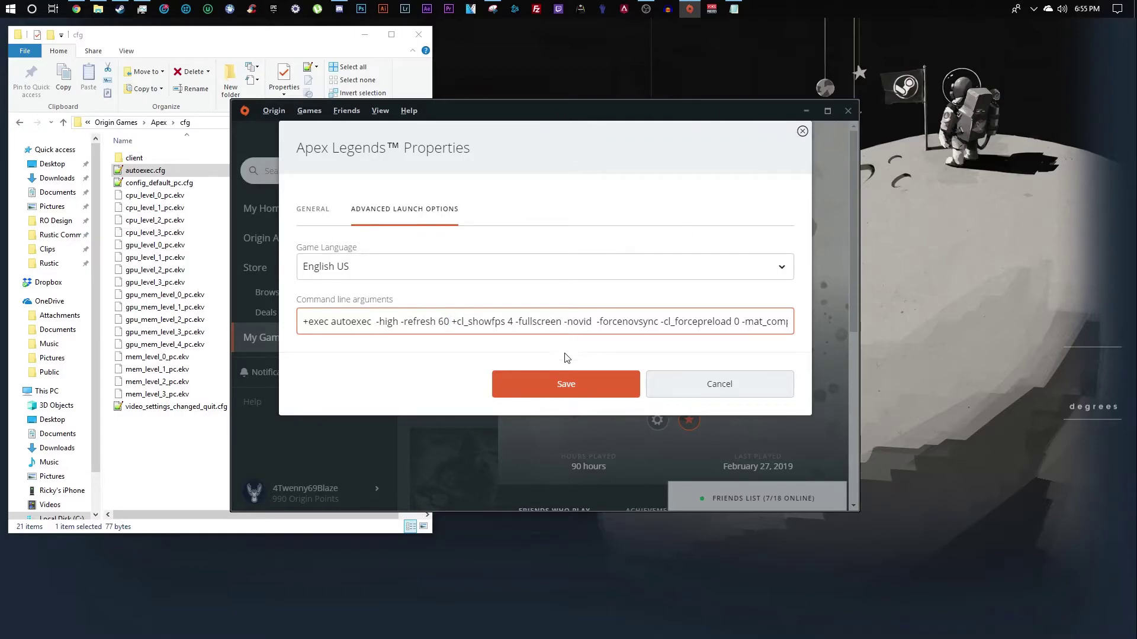
{"action": "left_click", "coordinate": [565, 384]}
{"action": "right_click", "coordinate": [633, 50]}
{"action": "left_click", "coordinate": [635, 54]}
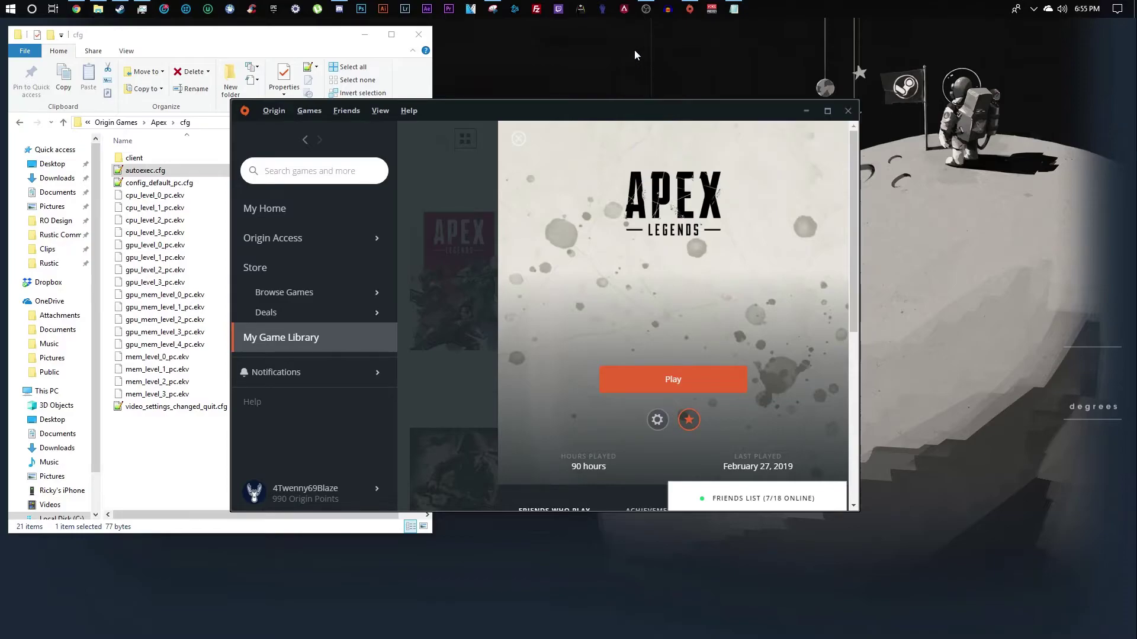
{"action": "right_click", "coordinate": [635, 56]}
{"action": "left_click", "coordinate": [685, 173]}
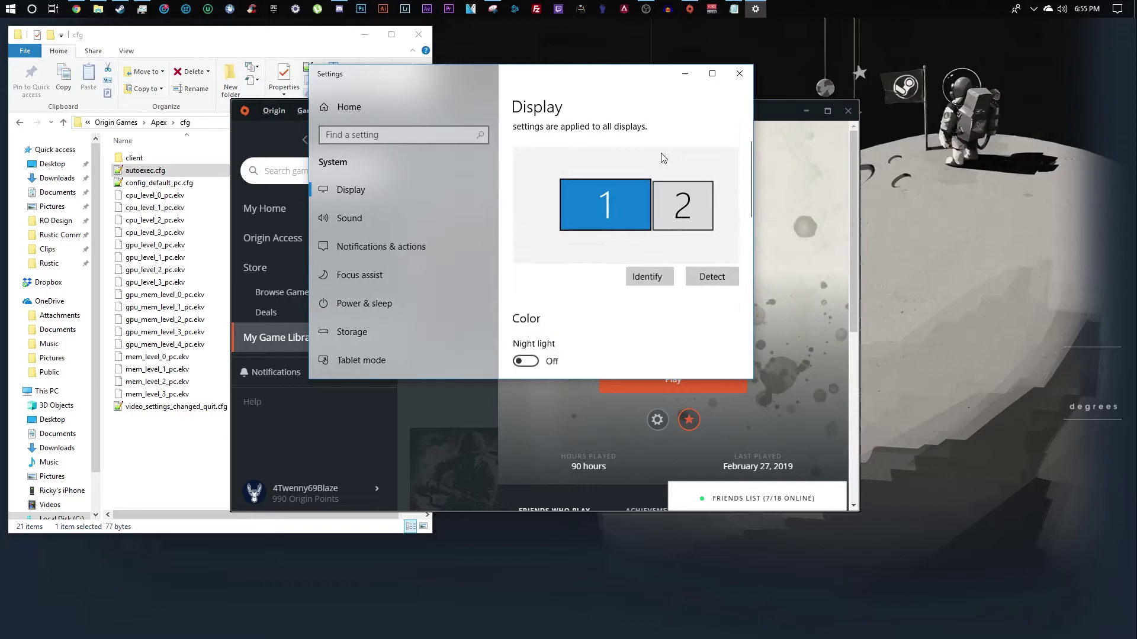
{"action": "scroll", "coordinate": [667, 146], "scroll_direction": "down", "scroll_amount": 5}
{"action": "scroll", "coordinate": [673, 129], "scroll_direction": "down", "scroll_amount": 2}
{"action": "scroll", "coordinate": [675, 132], "scroll_direction": "down", "scroll_amount": 3}
{"action": "scroll", "coordinate": [684, 111], "scroll_direction": "down", "scroll_amount": 3}
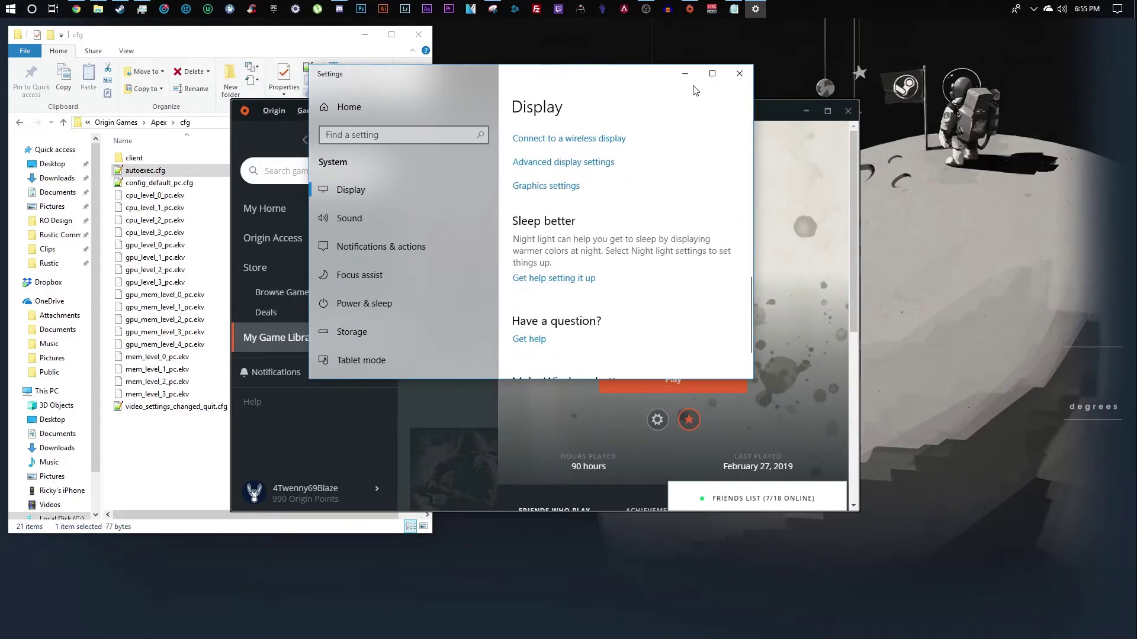
Maximize Settings, confirm the 60 Hz refresh rate in Advanced display, then close Settings.
{"action": "left_click", "coordinate": [711, 73]}
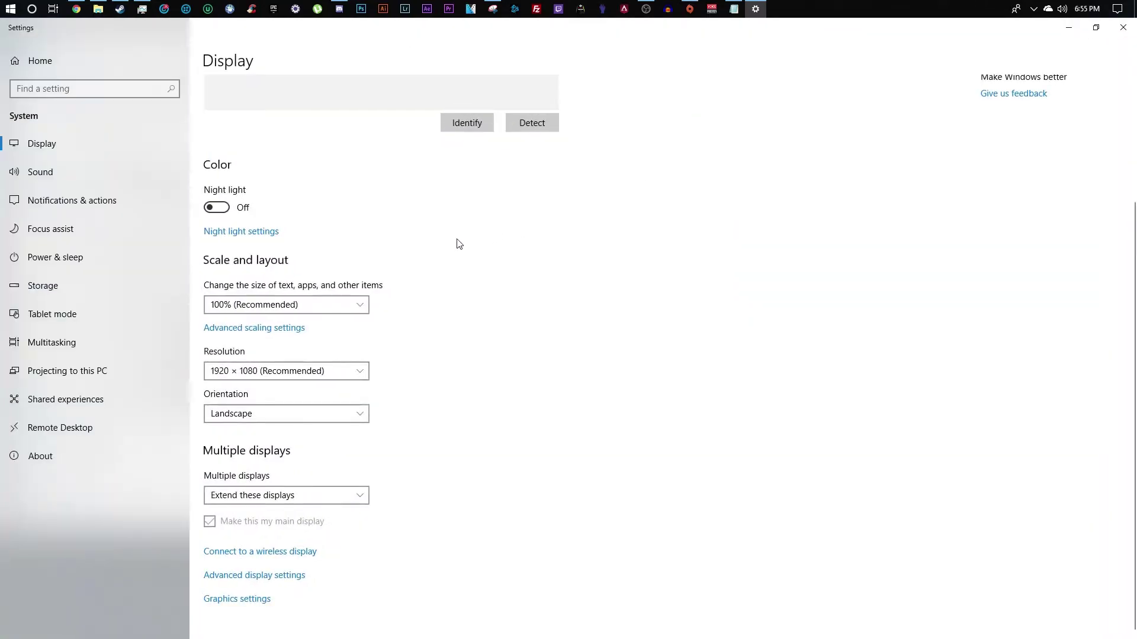
{"action": "left_click", "coordinate": [240, 577]}
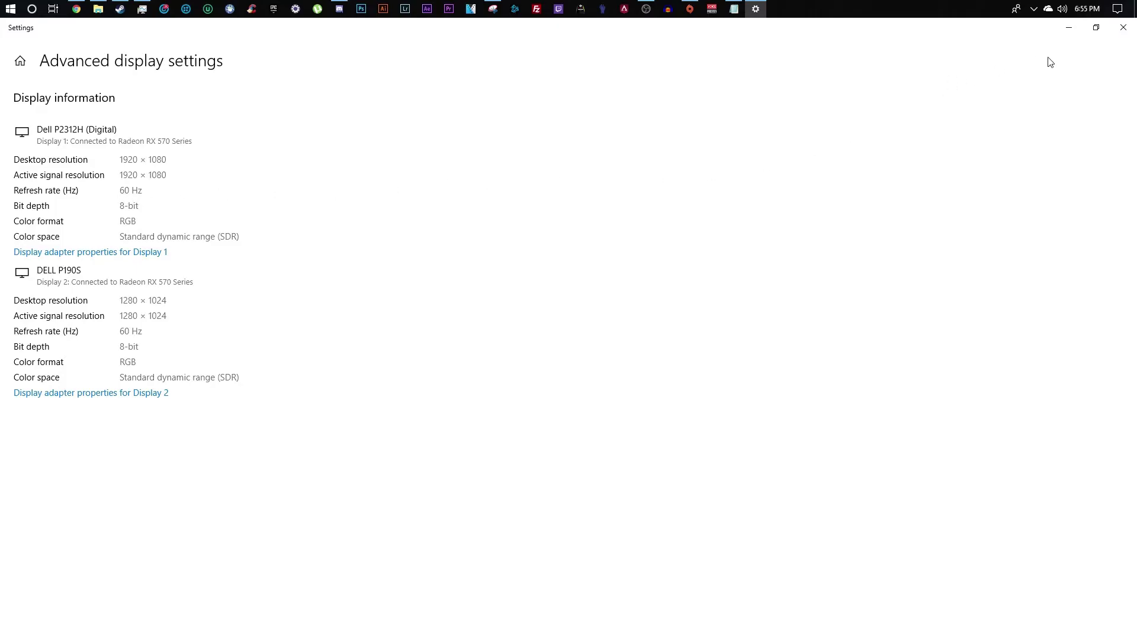
{"action": "left_click", "coordinate": [1123, 28]}
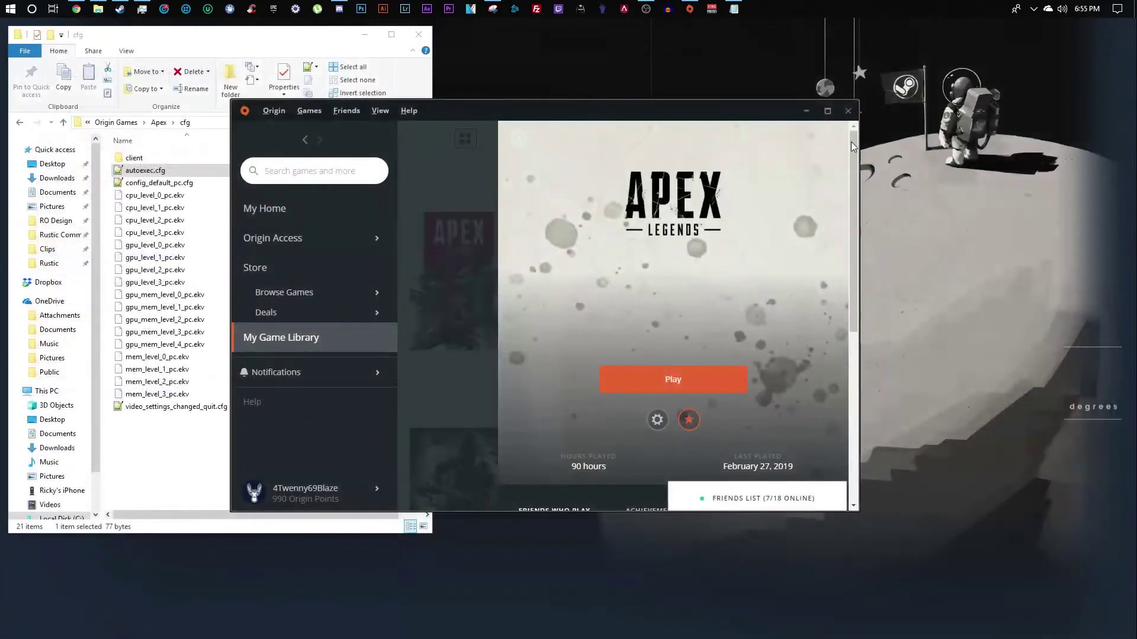
Reopen Apex Legends' advanced launch options and review the arguments around +cl_showfps 4.
{"action": "left_click", "coordinate": [662, 423]}
{"action": "left_click", "coordinate": [741, 327]}
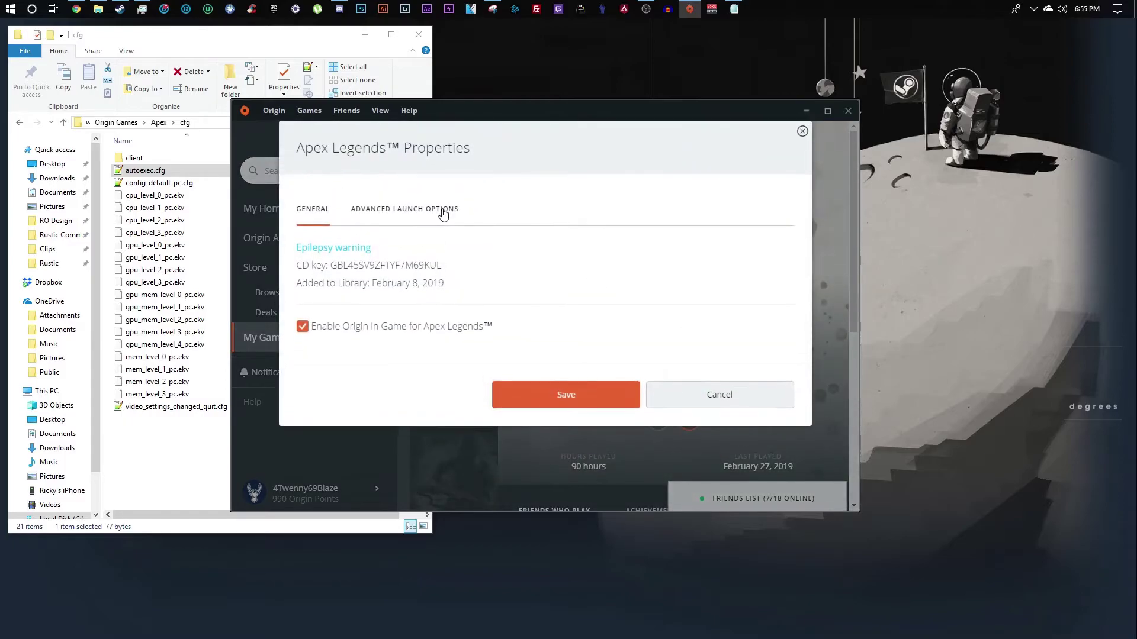
{"action": "left_click", "coordinate": [442, 211]}
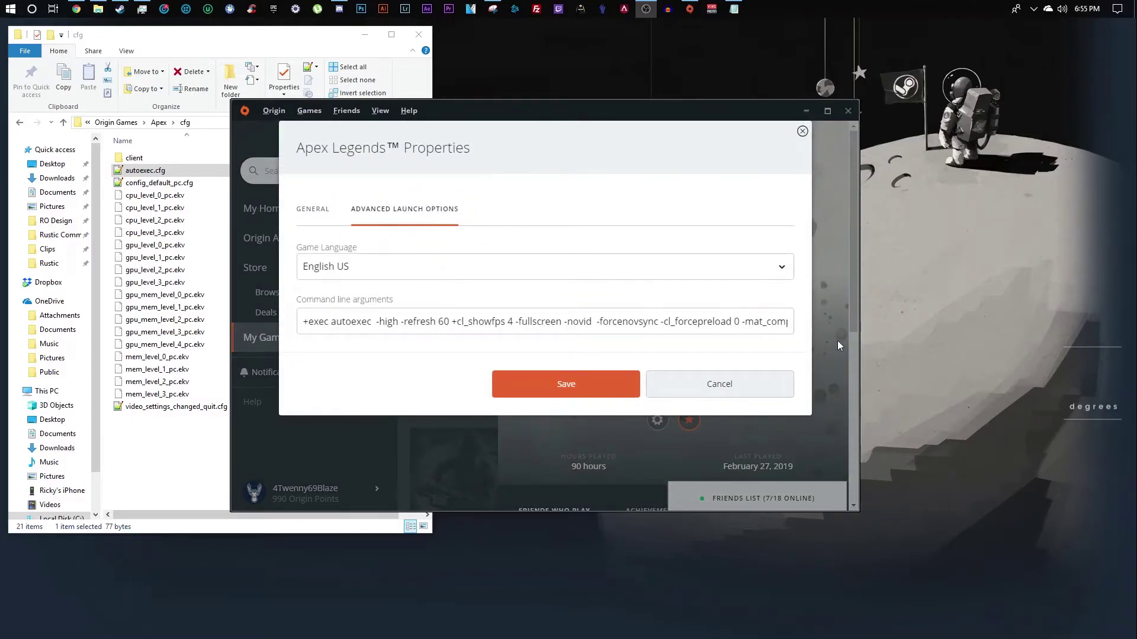
{"action": "left_click", "coordinate": [602, 321]}
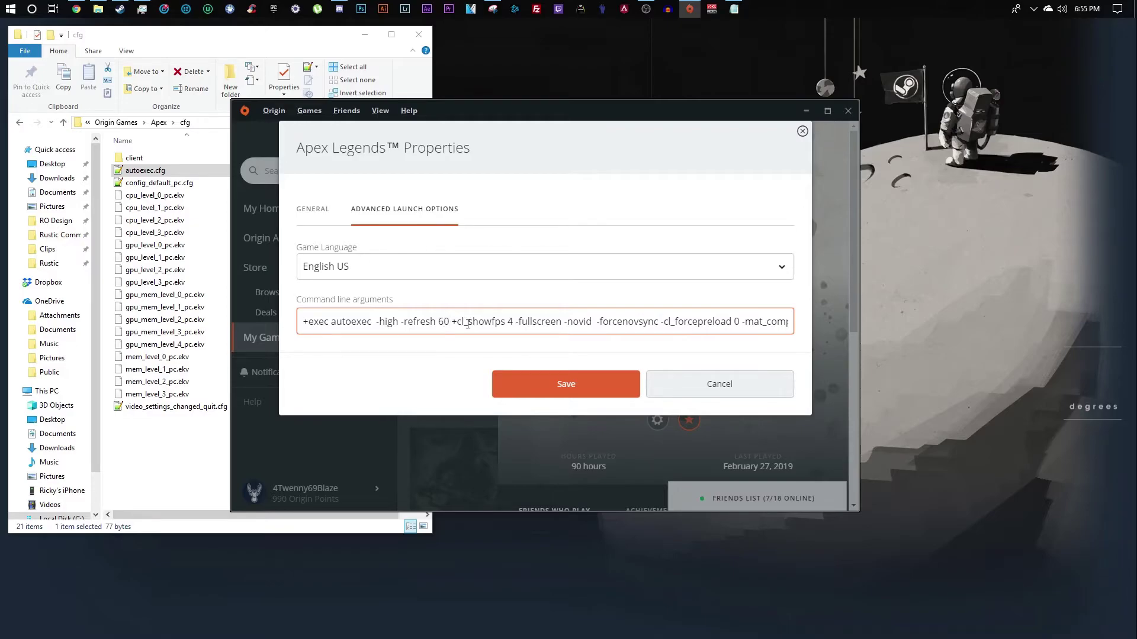
{"action": "left_click", "coordinate": [453, 323]}
{"action": "left_click_drag", "start_coordinate": [451, 322], "coordinate": [508, 323]}
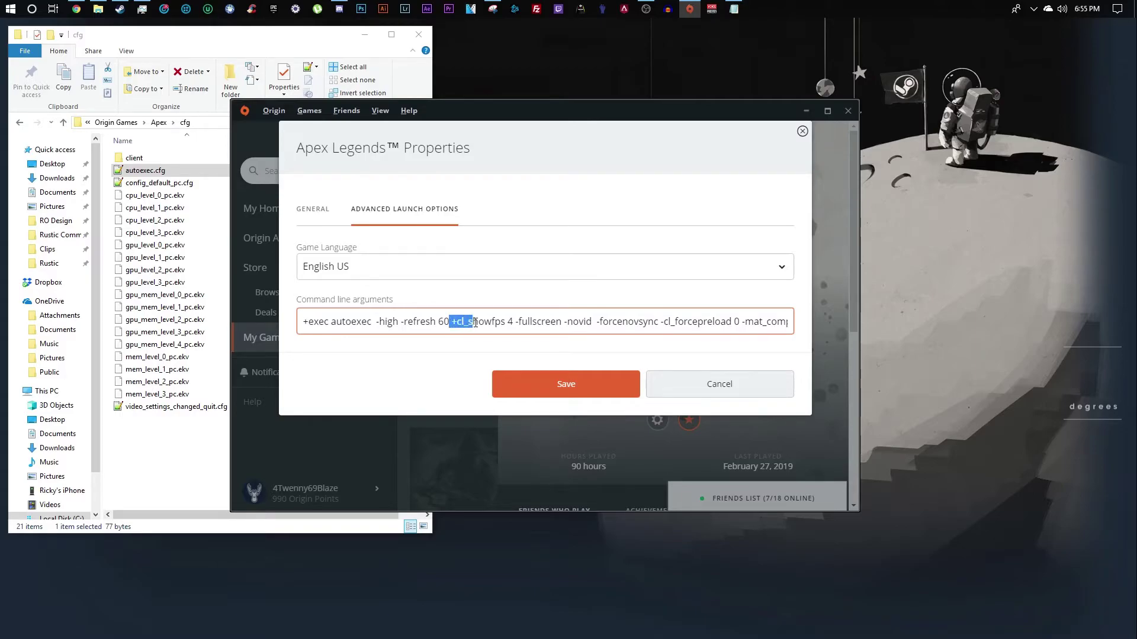
{"action": "left_click", "coordinate": [514, 324]}
{"action": "type", "text": "-"}
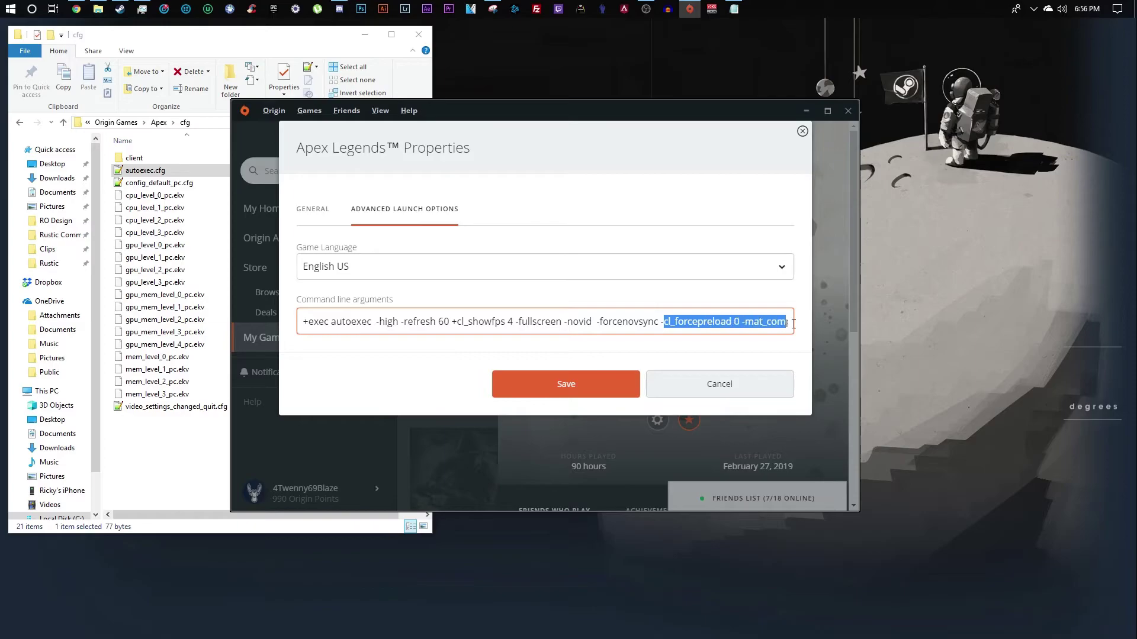
Check the argument string ends with -fps_max 0 and save it.
{"action": "left_click_drag", "start_coordinate": [662, 322], "coordinate": [788, 322]}
{"action": "left_click", "coordinate": [693, 320]}
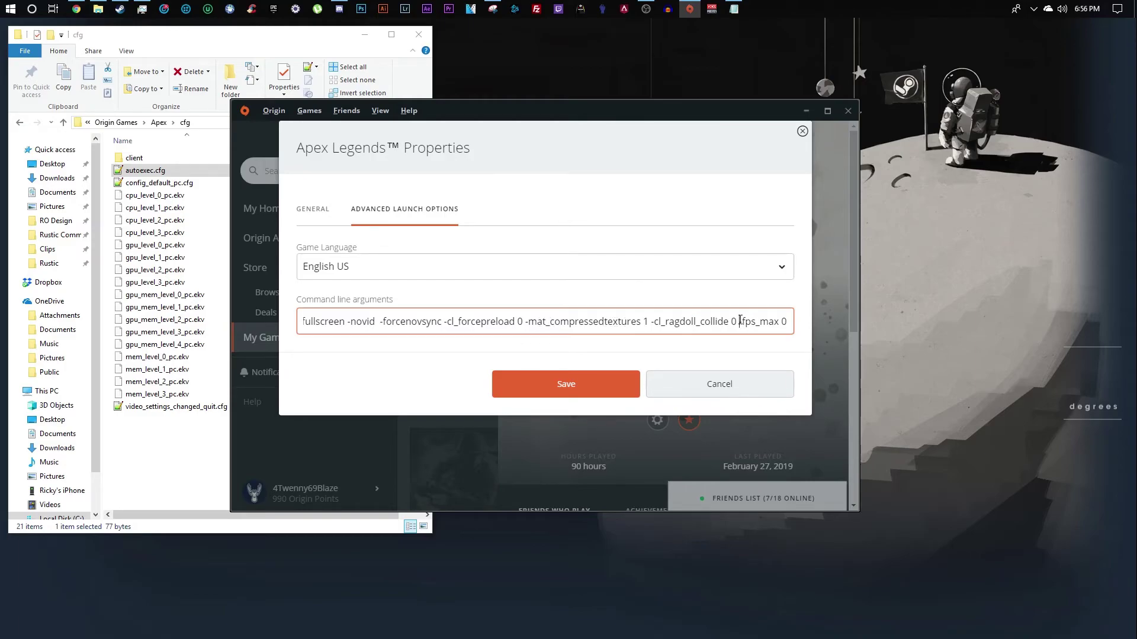
{"action": "left_click_drag", "start_coordinate": [740, 321], "coordinate": [800, 321]}
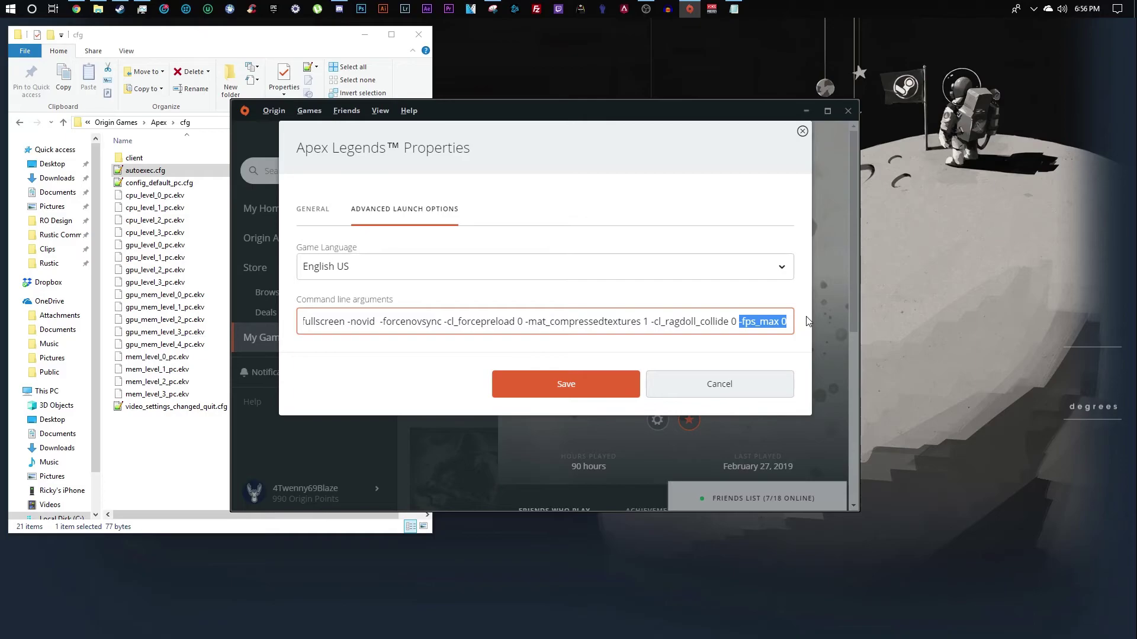
{"action": "left_click", "coordinate": [791, 322]}
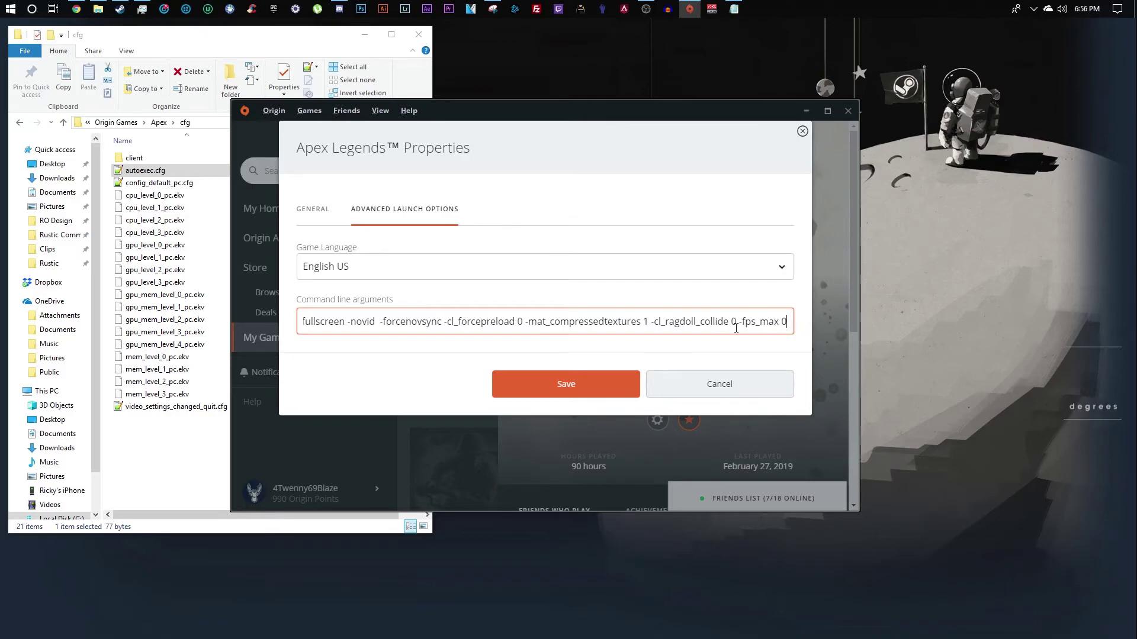
{"action": "left_click", "coordinate": [630, 383]}
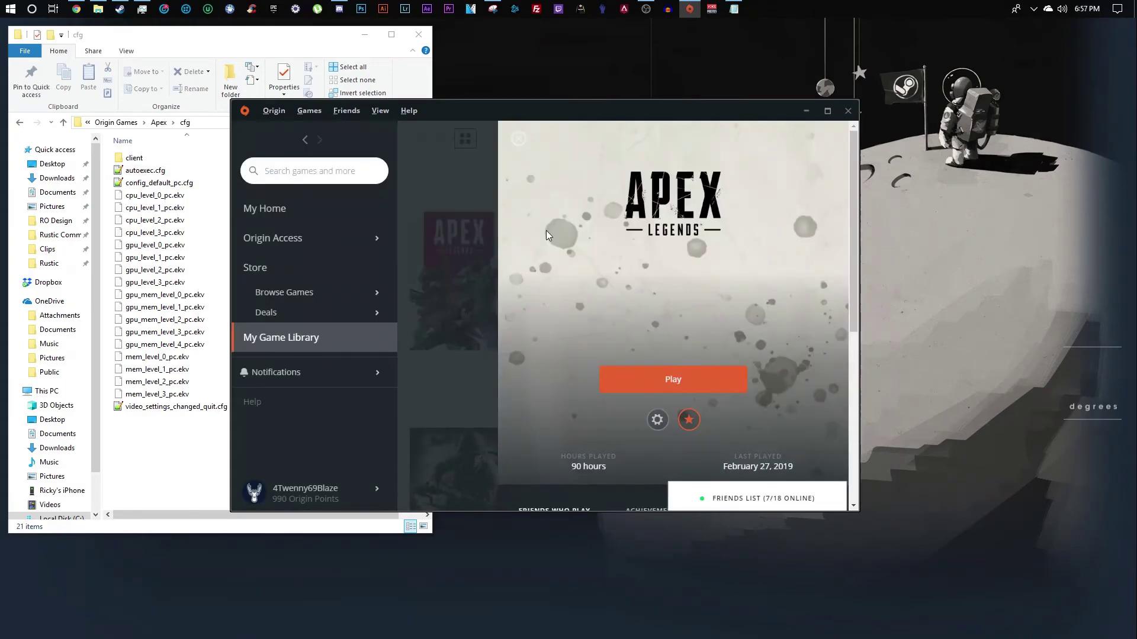